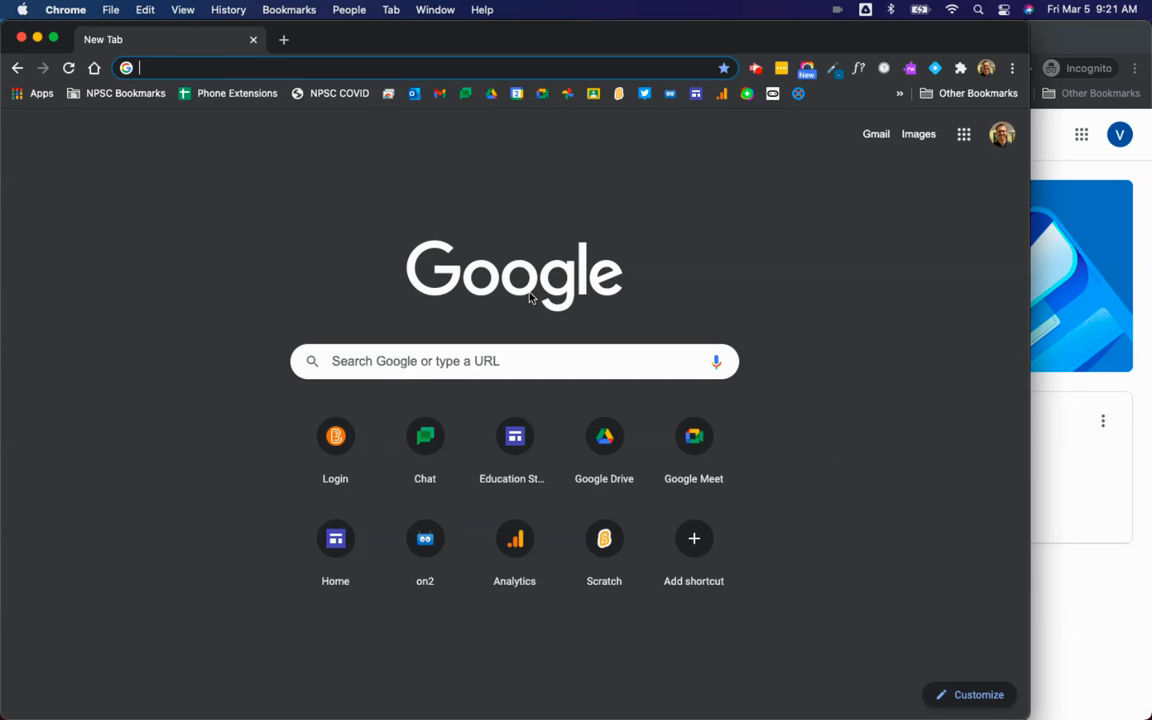
Step: Search Google for 'cs first'
{"action": "left_click", "coordinate": [484, 362]}
{"action": "type", "text": "cs first"}
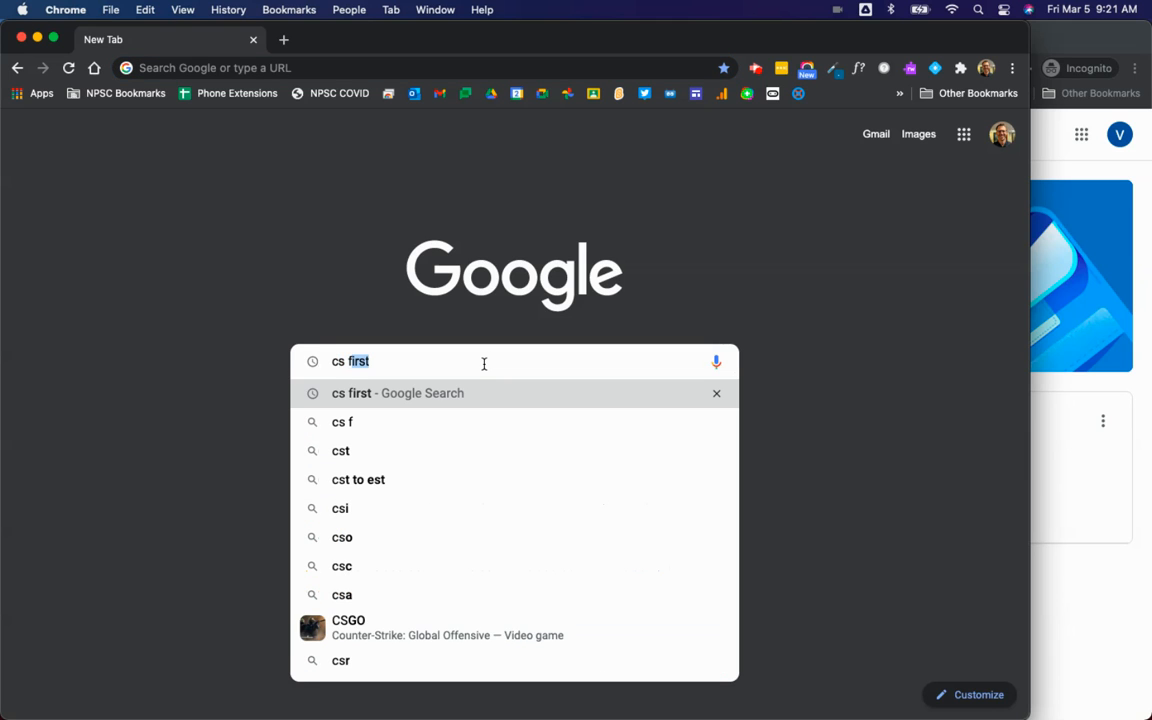
{"action": "key", "text": "Return"}
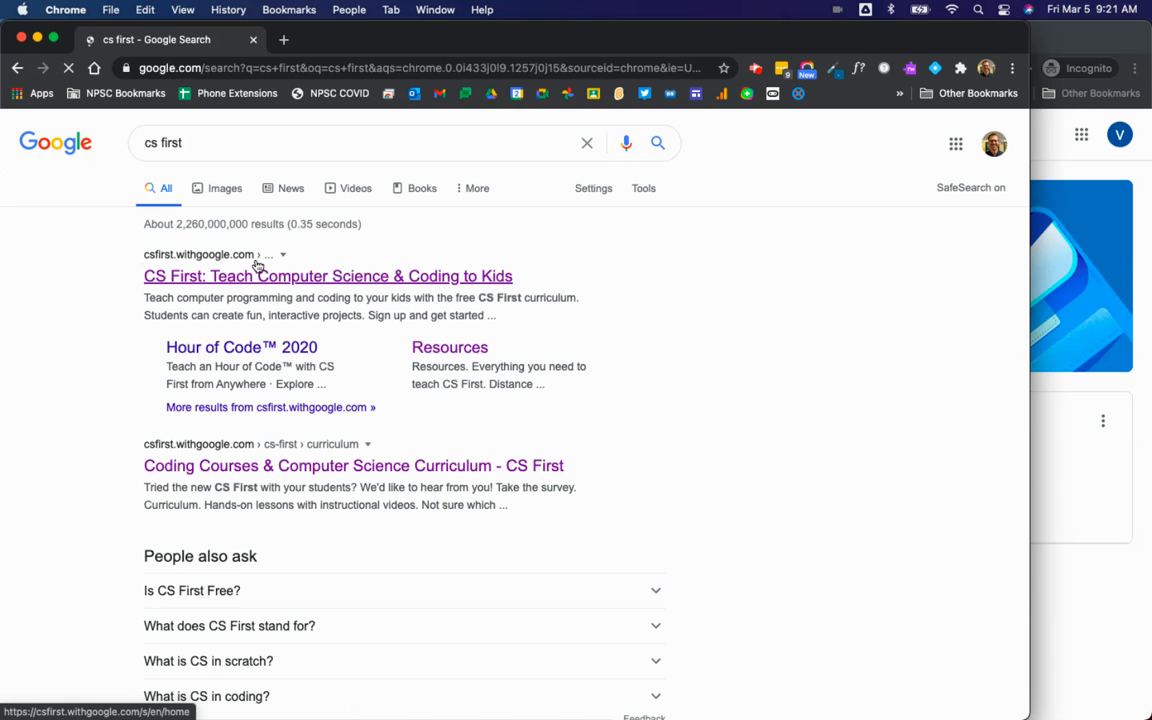
Step: Open the CS First site and sign in as a teacher with the school Google account
{"action": "left_click", "coordinate": [328, 279]}
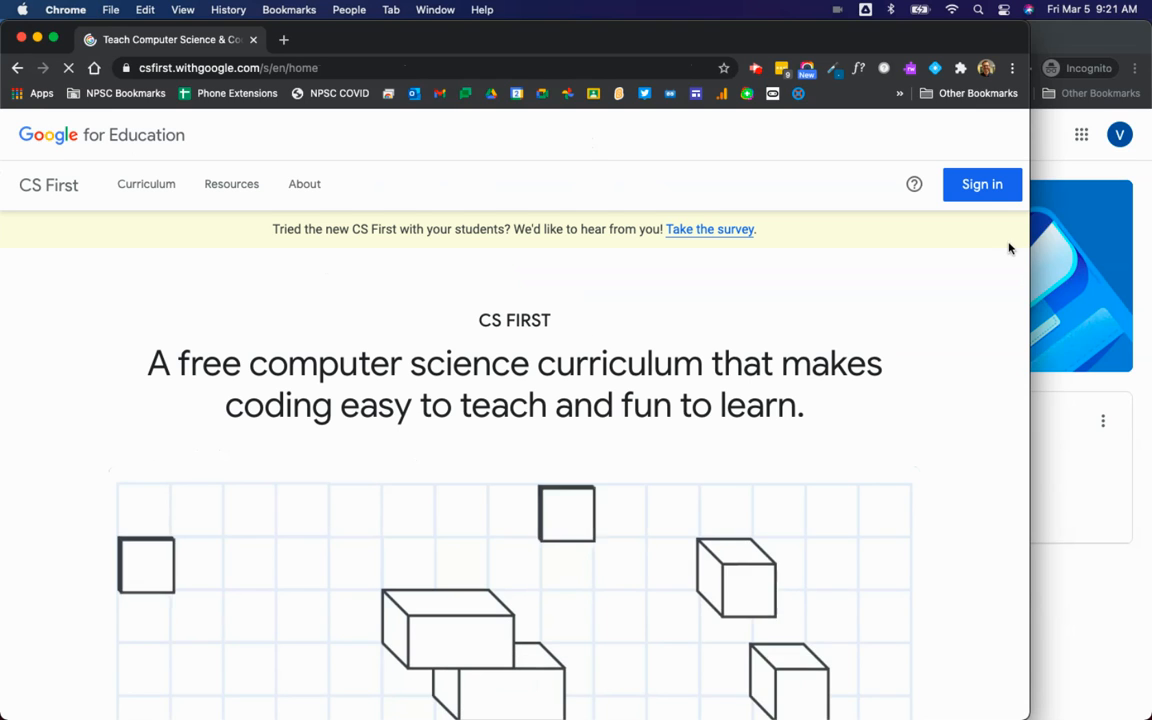
{"action": "left_click", "coordinate": [983, 187]}
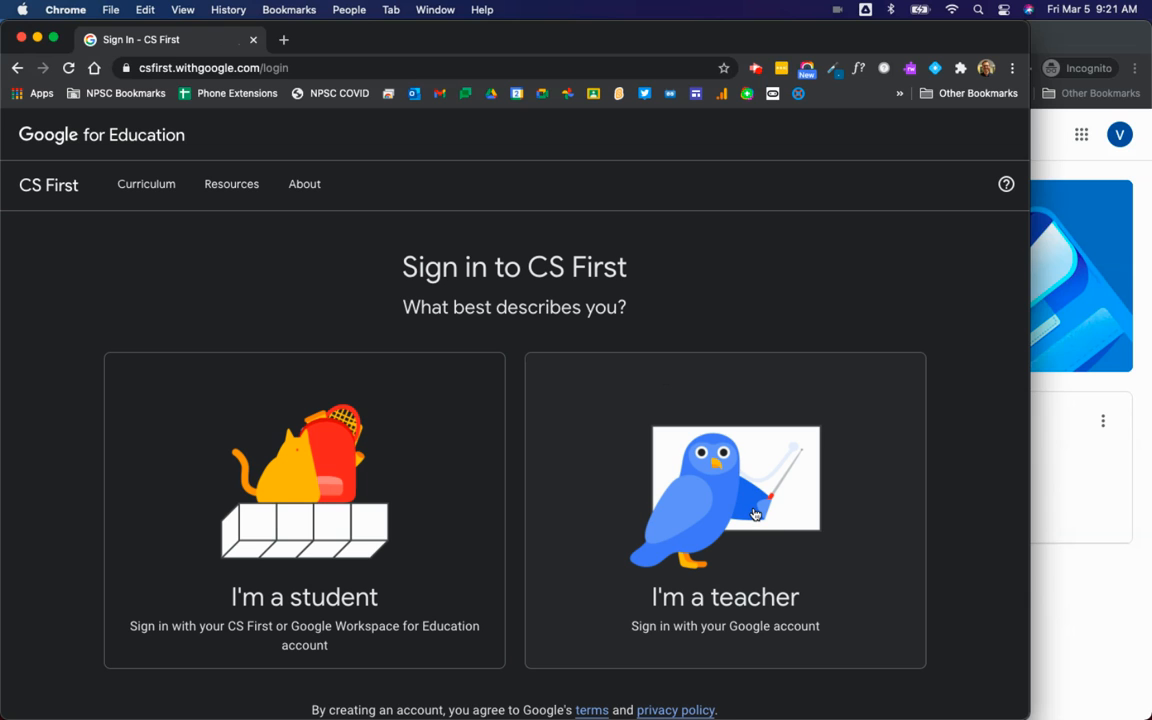
{"action": "left_click", "coordinate": [754, 512]}
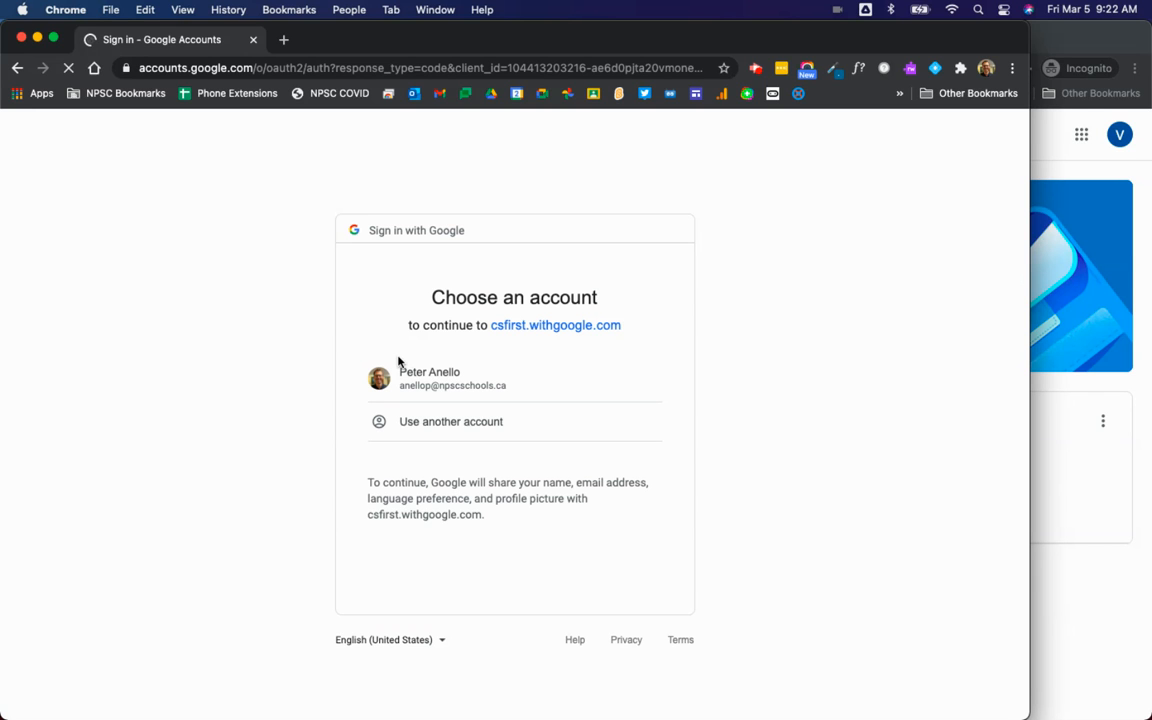
{"action": "left_click", "coordinate": [448, 373]}
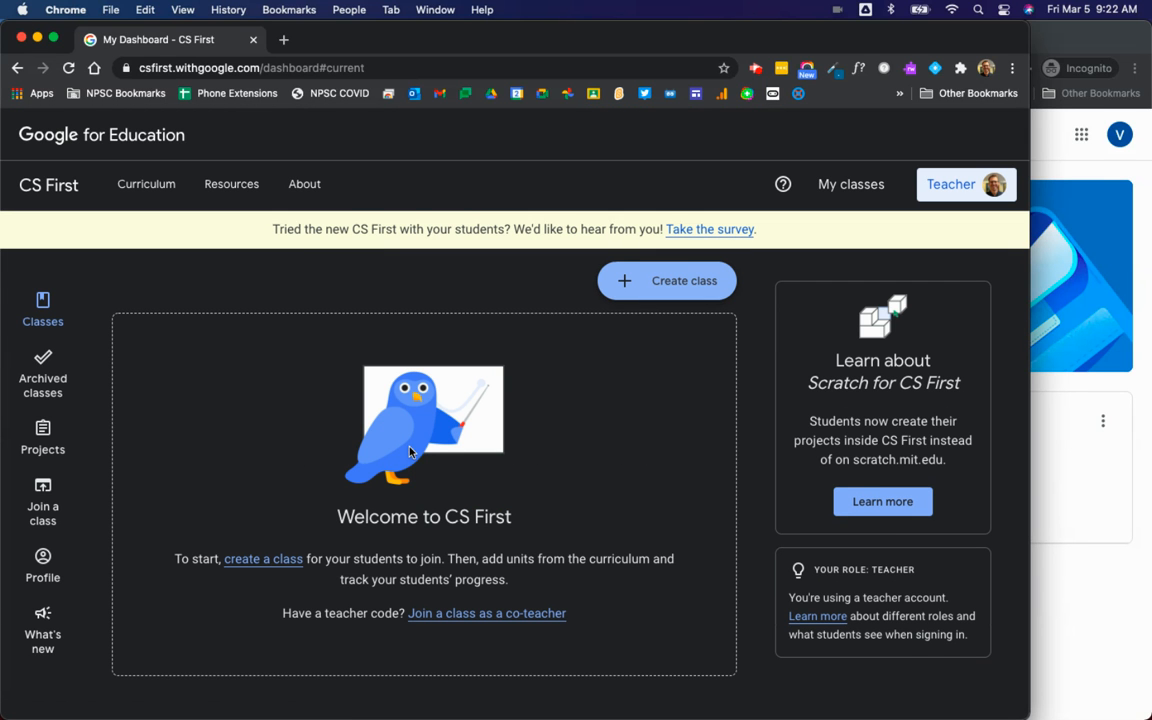
{"action": "left_click", "coordinate": [42, 637]}
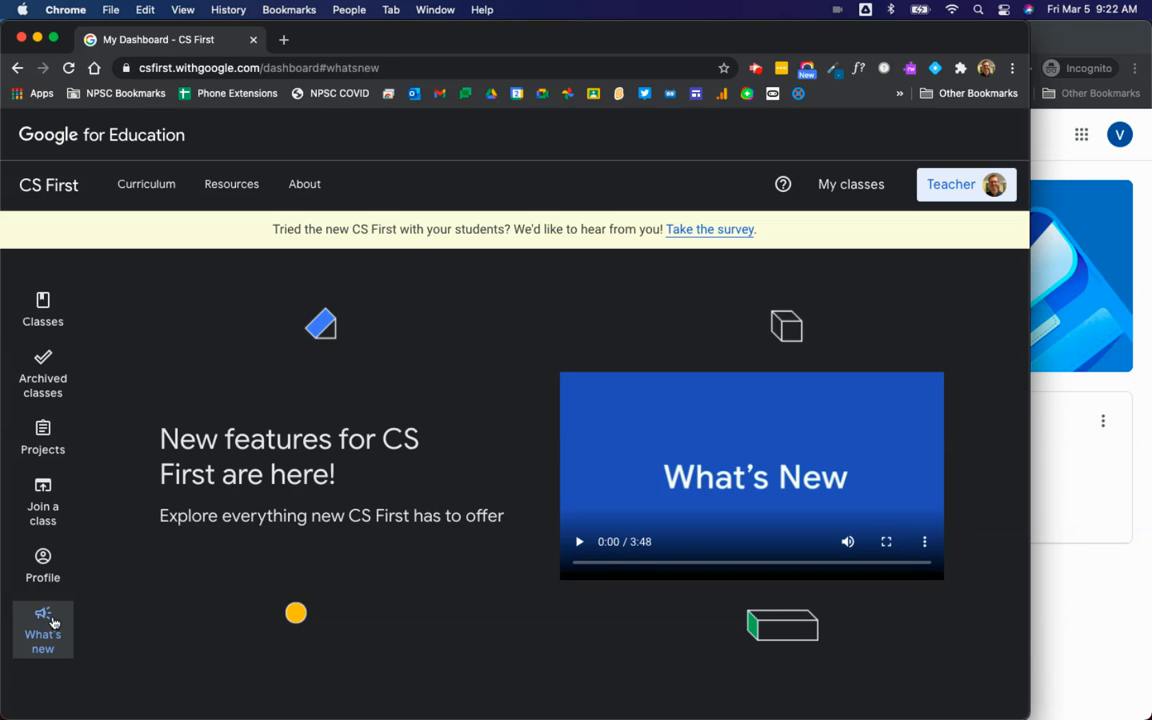
{"action": "left_click", "coordinate": [45, 302]}
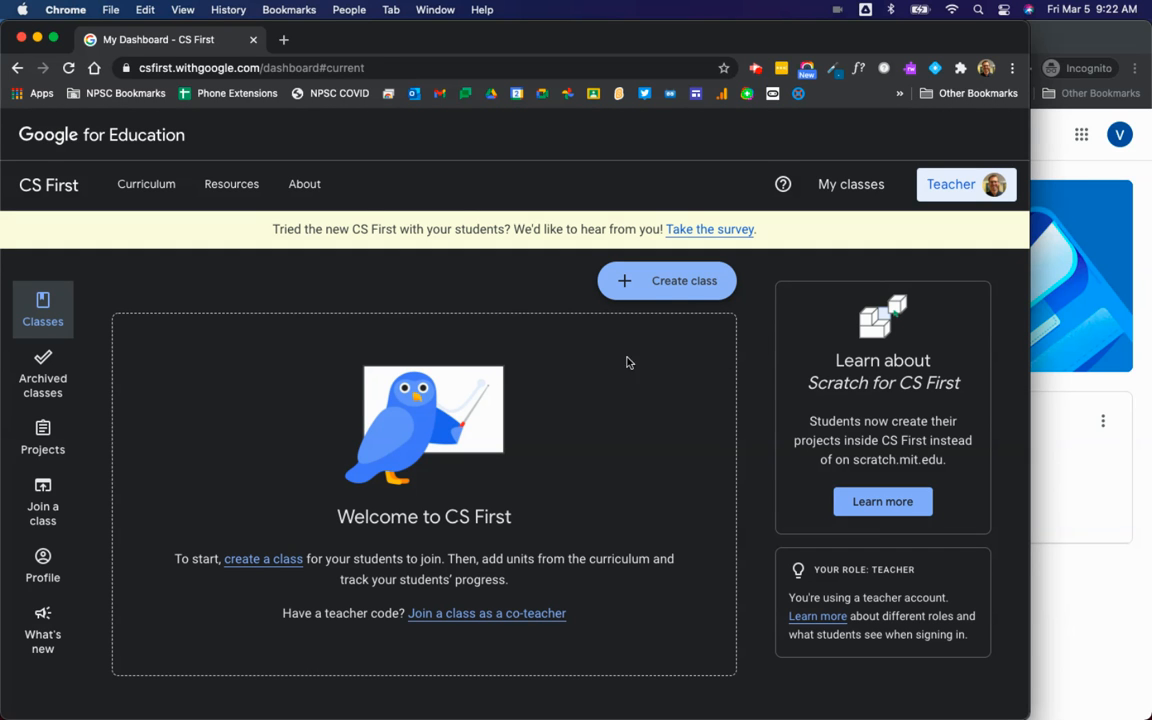
Step: Create a green class 'Test Class 101' using Google Workspace for Education sign-in
{"action": "left_click", "coordinate": [688, 282]}
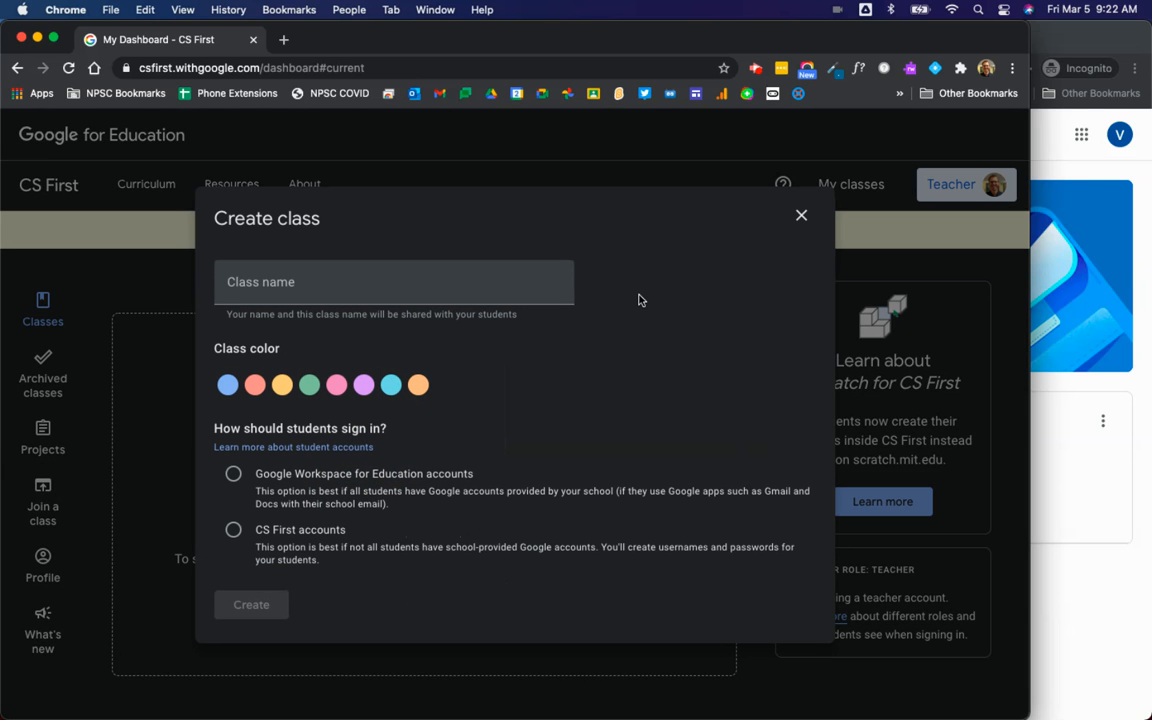
{"action": "left_click", "coordinate": [367, 286]}
{"action": "type", "text": "Test "}
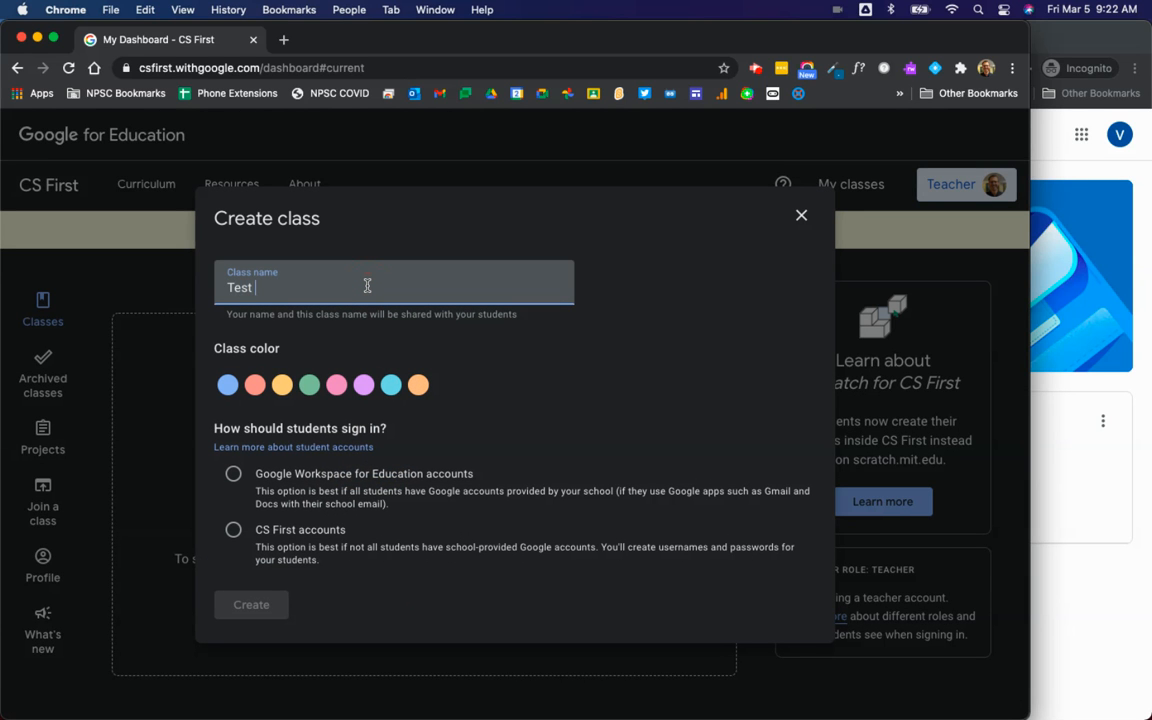
{"action": "type", "text": "Class 101"}
{"action": "left_click", "coordinate": [310, 395]}
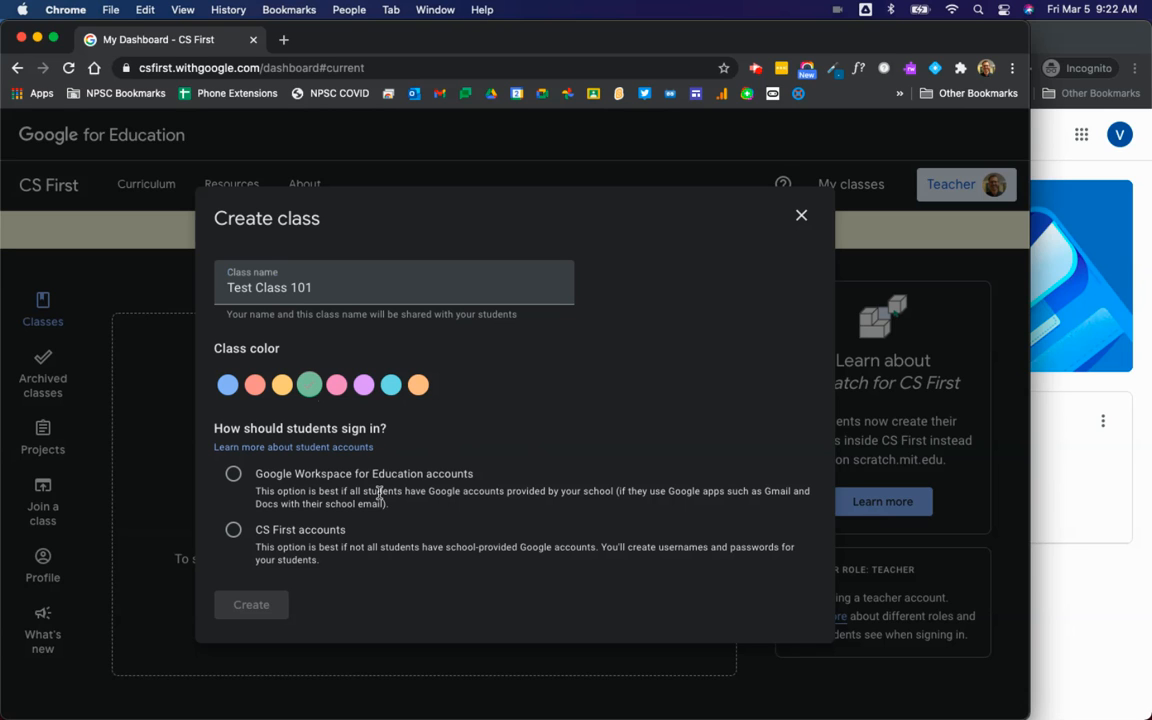
{"action": "left_click", "coordinate": [235, 476]}
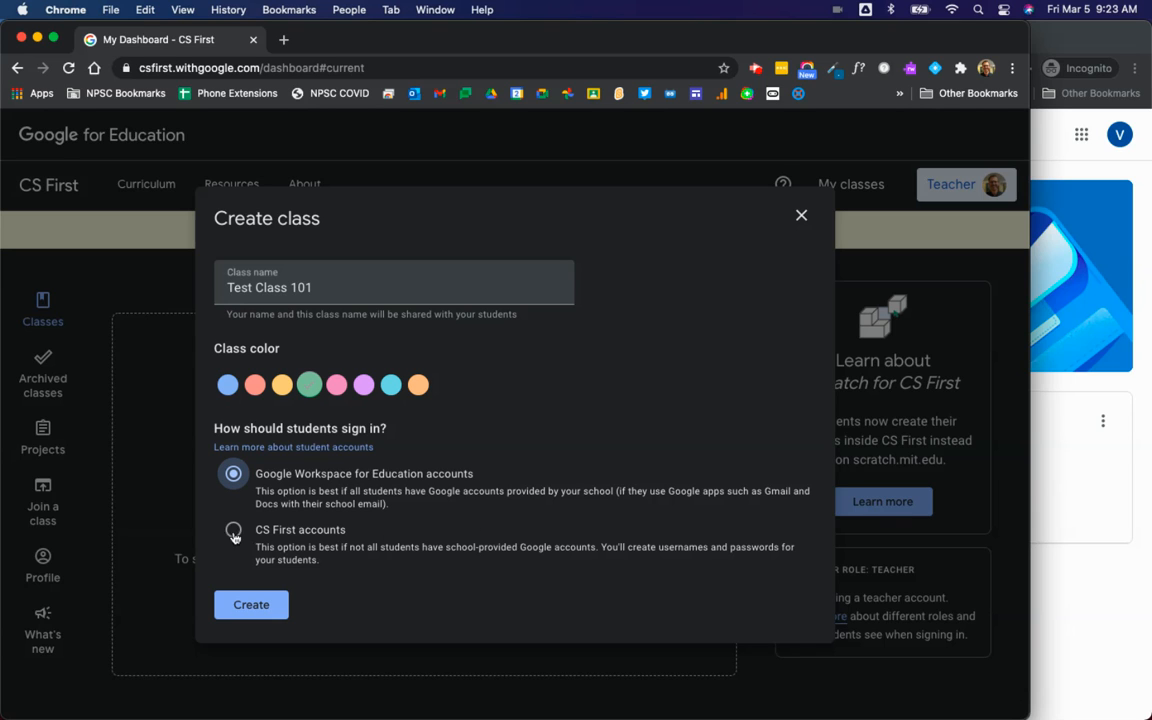
{"action": "left_click", "coordinate": [251, 613]}
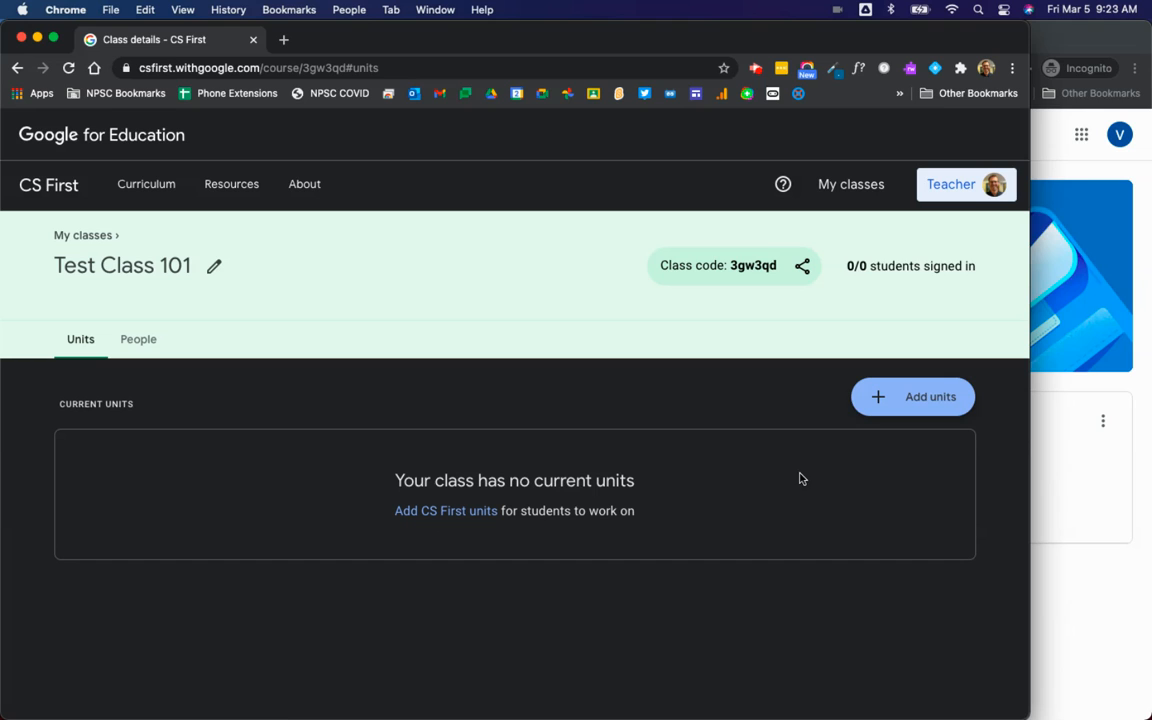
{"action": "left_click", "coordinate": [932, 402]}
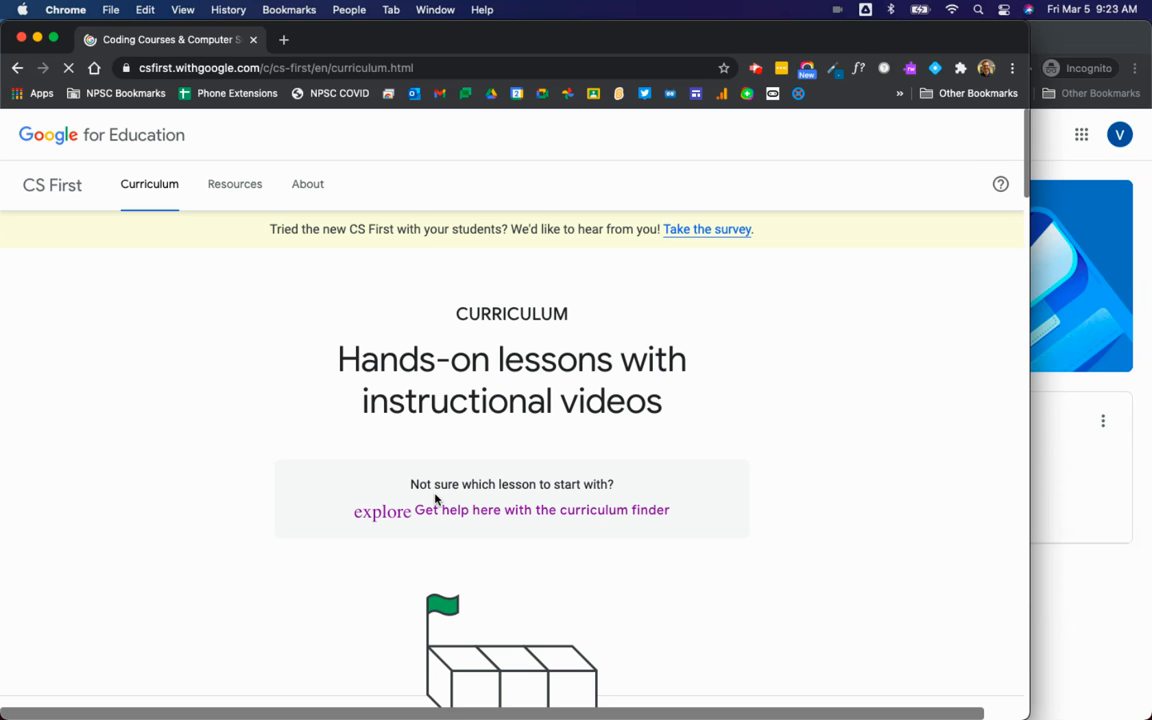
Step: Scroll the curriculum down to Multi-Day Units and choose to add the Storytelling unit
{"action": "scroll", "coordinate": [781, 484], "scroll_direction": "down", "scroll_amount": 5}
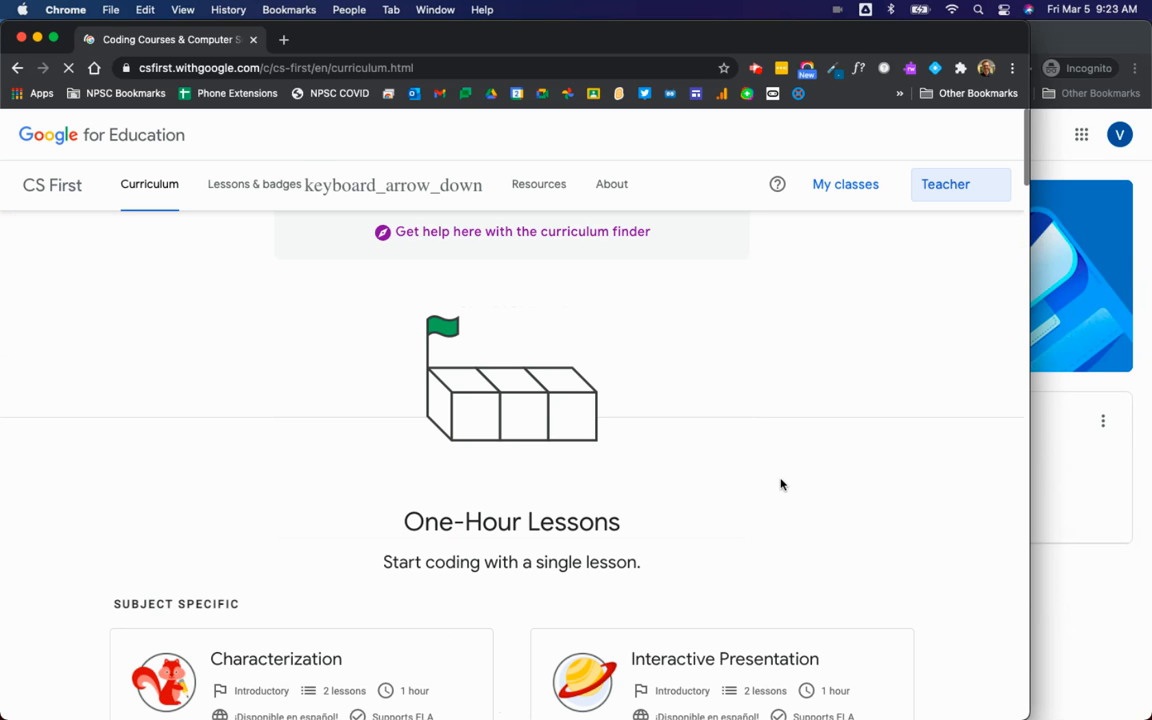
{"action": "scroll", "coordinate": [781, 484], "scroll_direction": "down", "scroll_amount": 3}
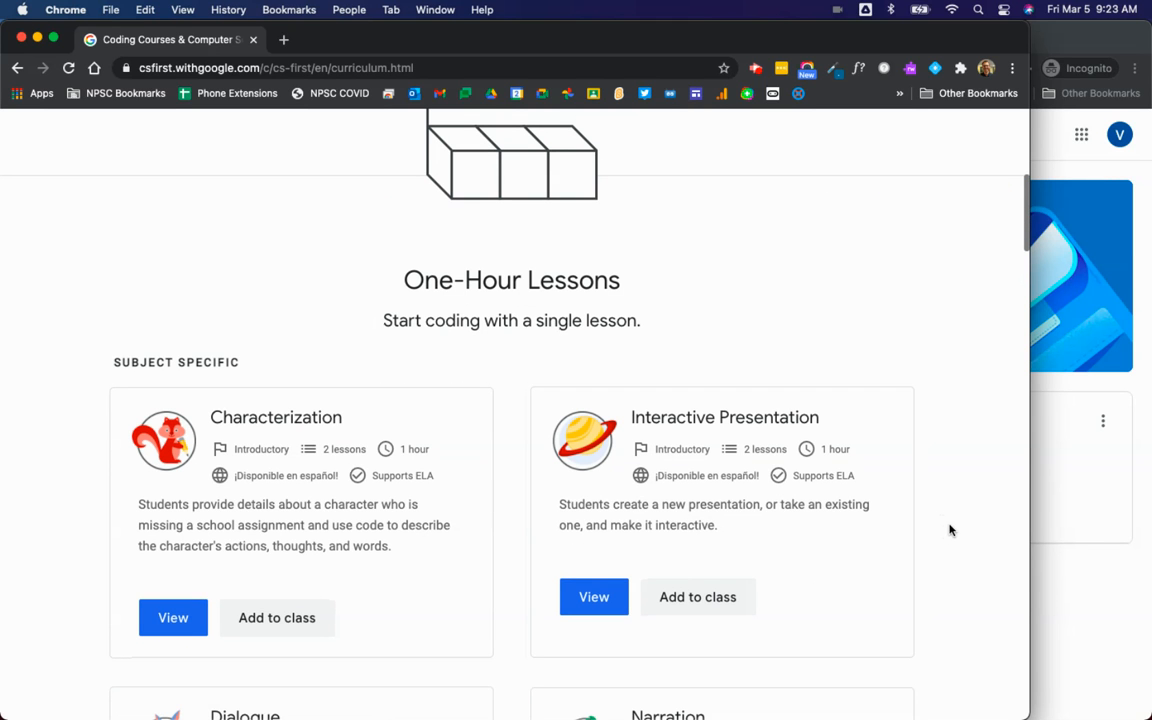
{"action": "scroll", "coordinate": [940, 528], "scroll_direction": "down", "scroll_amount": 3}
{"action": "scroll", "coordinate": [938, 531], "scroll_direction": "down", "scroll_amount": 3}
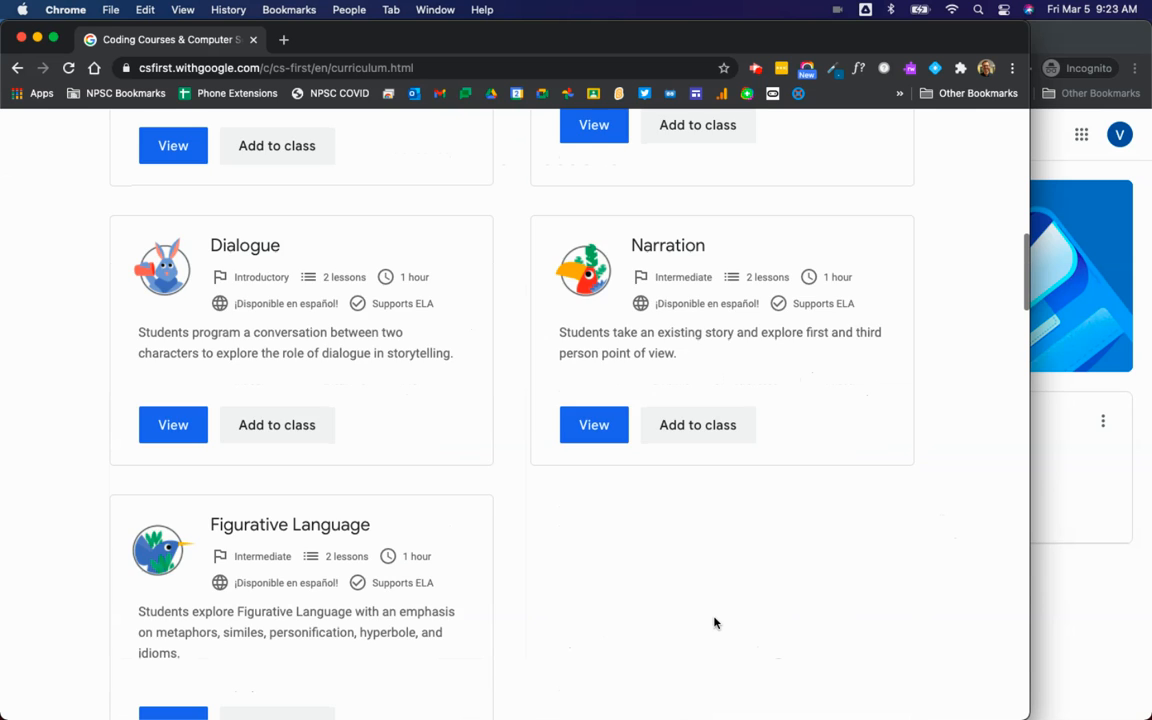
{"action": "scroll", "coordinate": [715, 622], "scroll_direction": "up", "scroll_amount": 2}
{"action": "scroll", "coordinate": [715, 622], "scroll_direction": "down", "scroll_amount": 6}
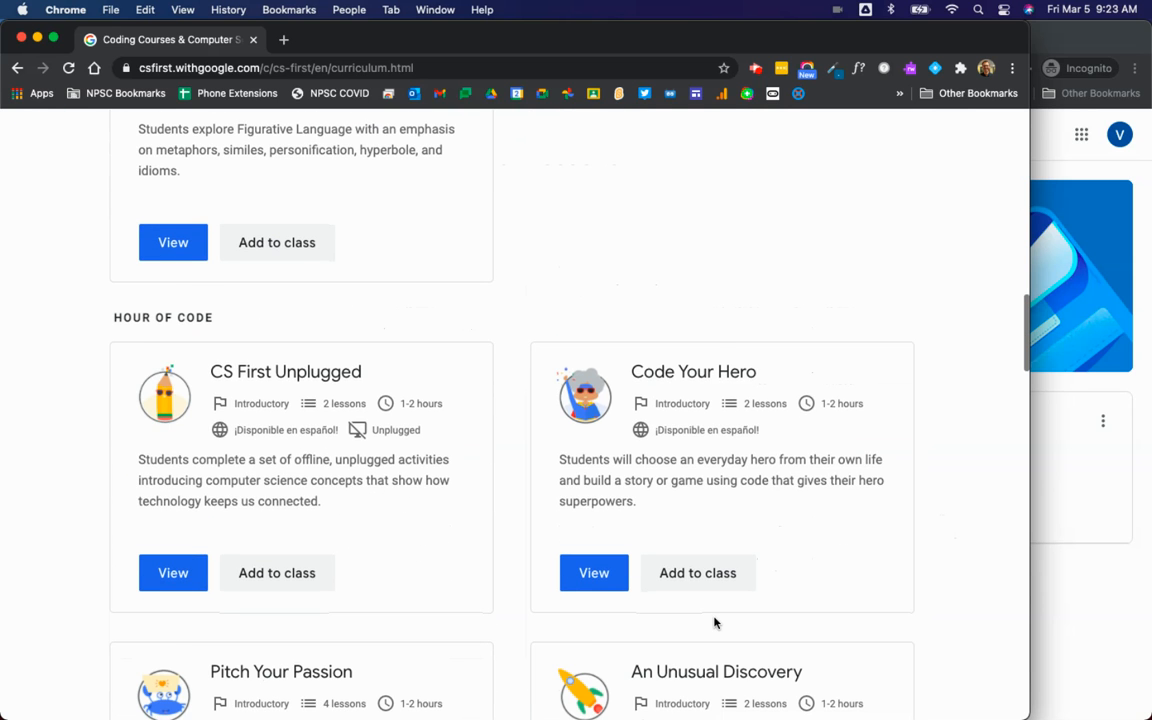
{"action": "scroll", "coordinate": [715, 622], "scroll_direction": "down", "scroll_amount": 2}
{"action": "scroll", "coordinate": [489, 565], "scroll_direction": "down", "scroll_amount": 8}
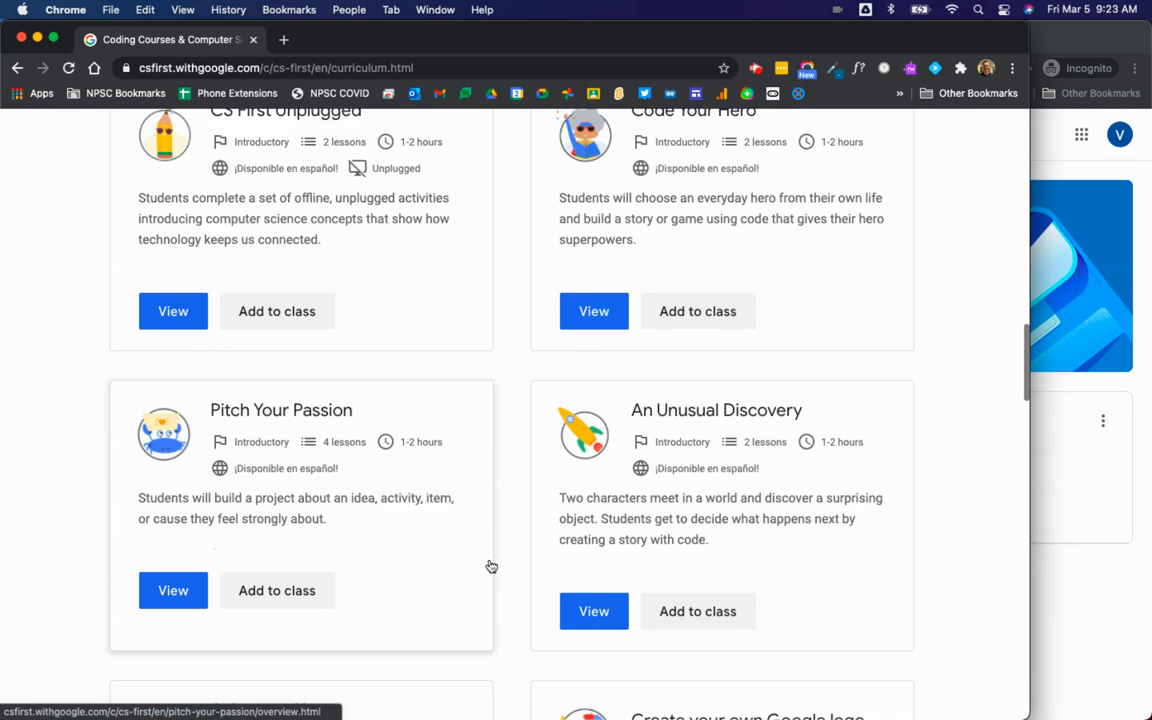
{"action": "scroll", "coordinate": [489, 565], "scroll_direction": "down", "scroll_amount": 10}
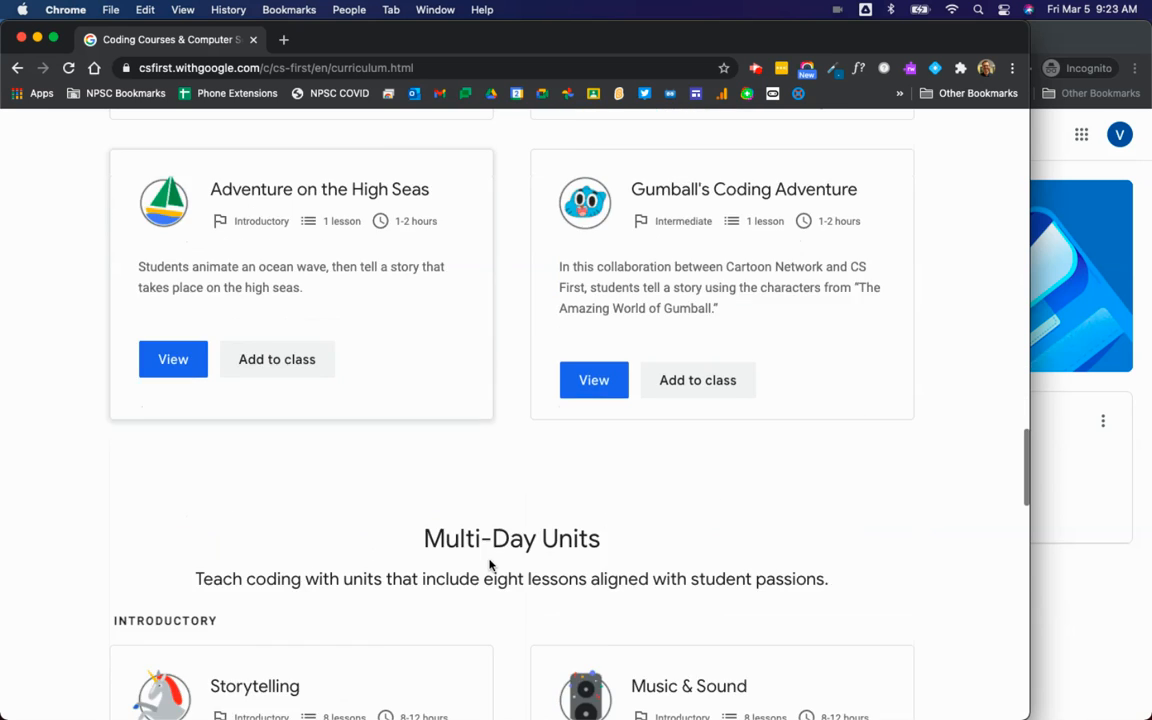
{"action": "scroll", "coordinate": [489, 565], "scroll_direction": "down", "scroll_amount": 1}
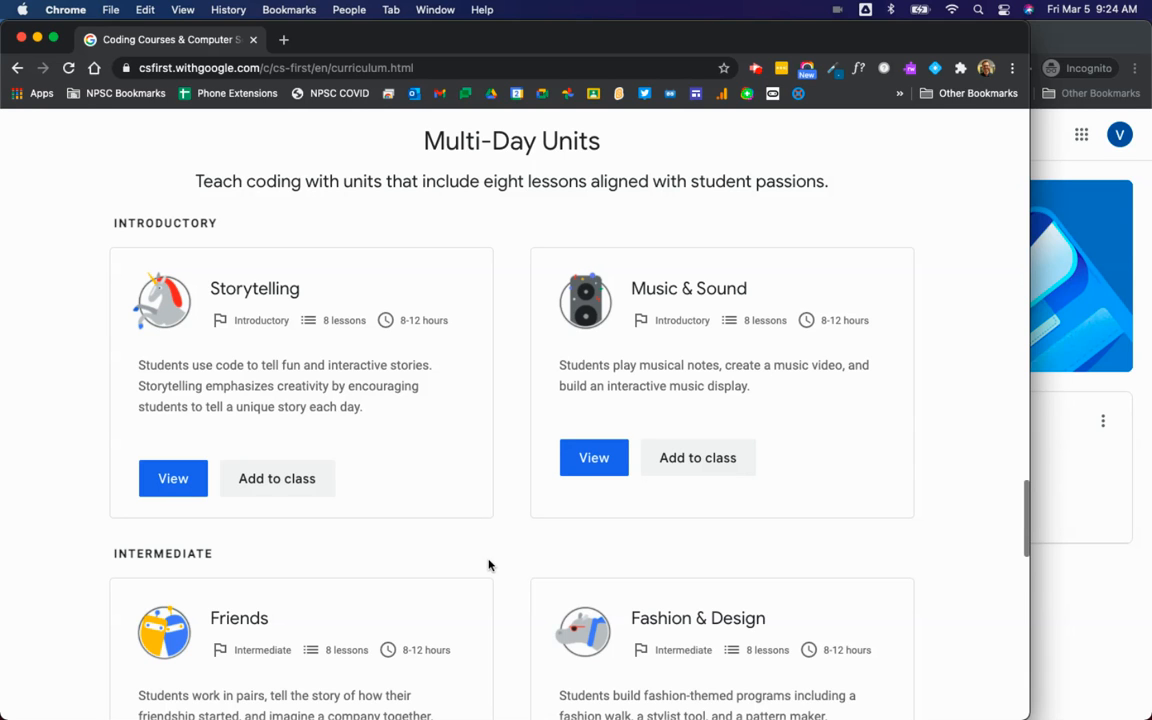
{"action": "scroll", "coordinate": [489, 563], "scroll_direction": "up", "scroll_amount": 3}
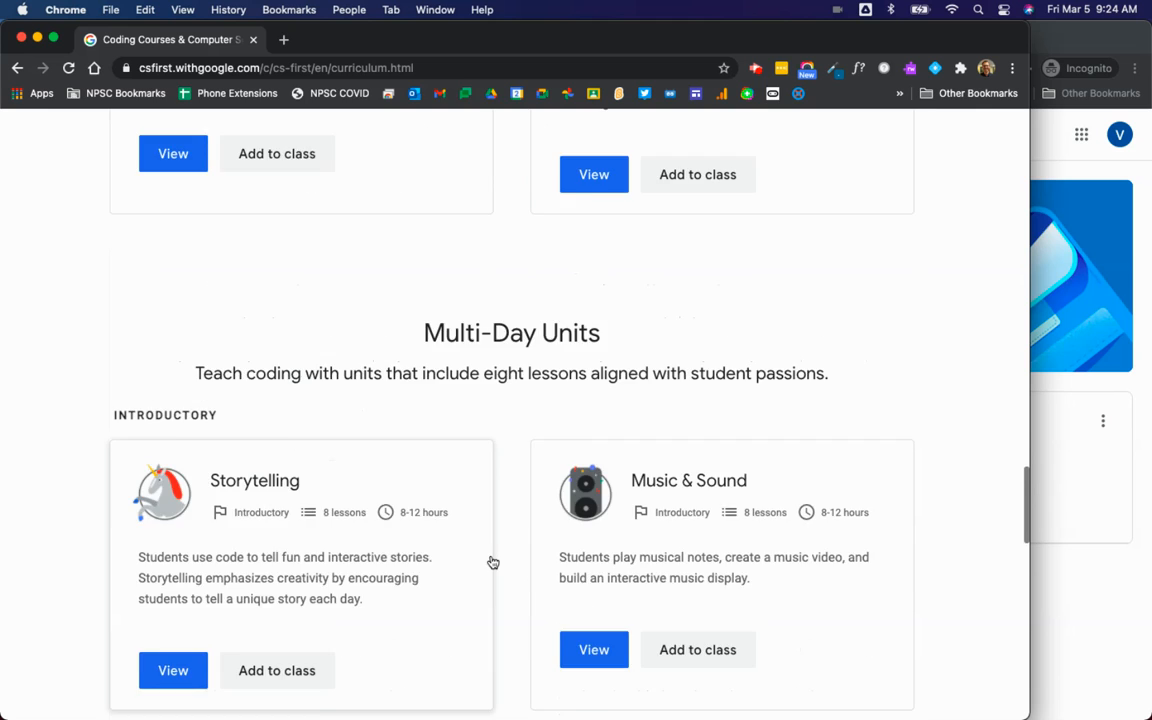
{"action": "scroll", "coordinate": [491, 561], "scroll_direction": "down", "scroll_amount": 3}
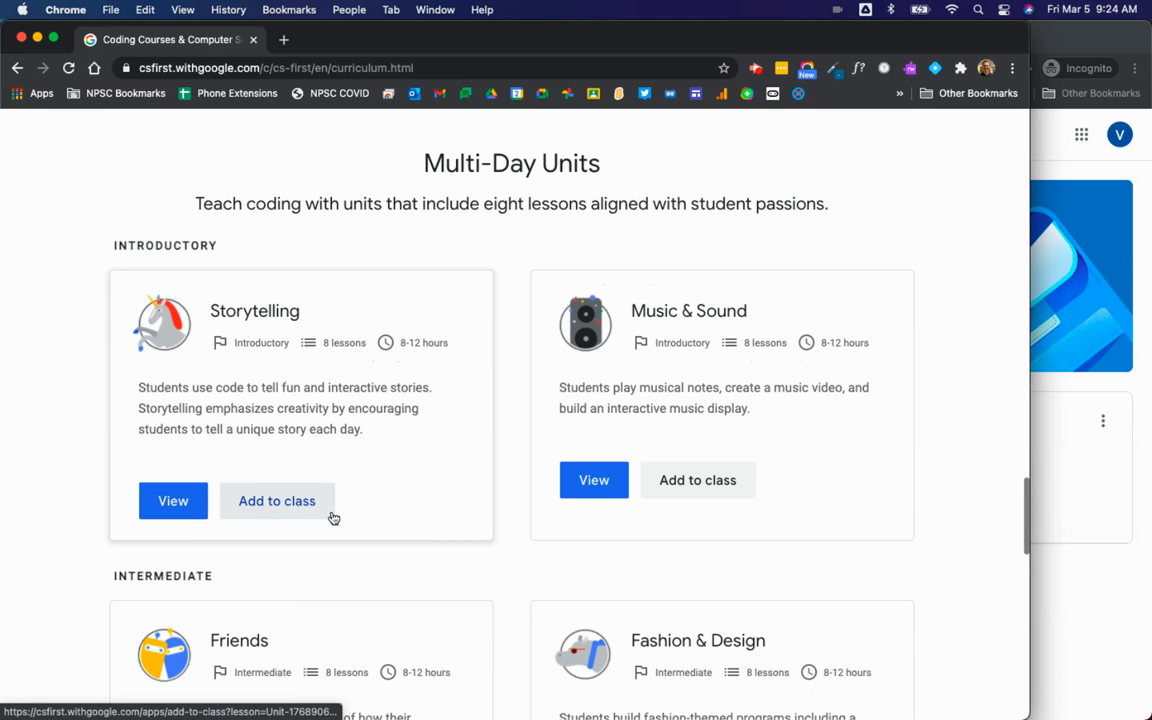
{"action": "left_click", "coordinate": [277, 506]}
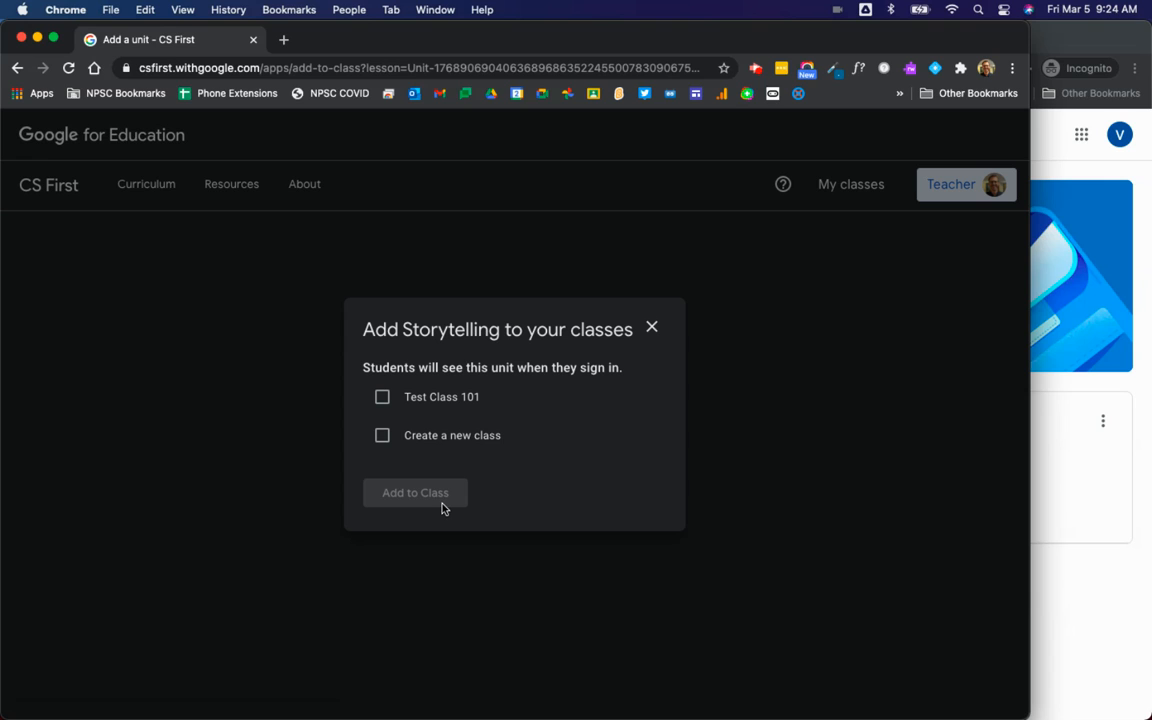
Step: Select Test Class 101 as the target and confirm adding Storytelling to it
{"action": "left_click", "coordinate": [384, 397]}
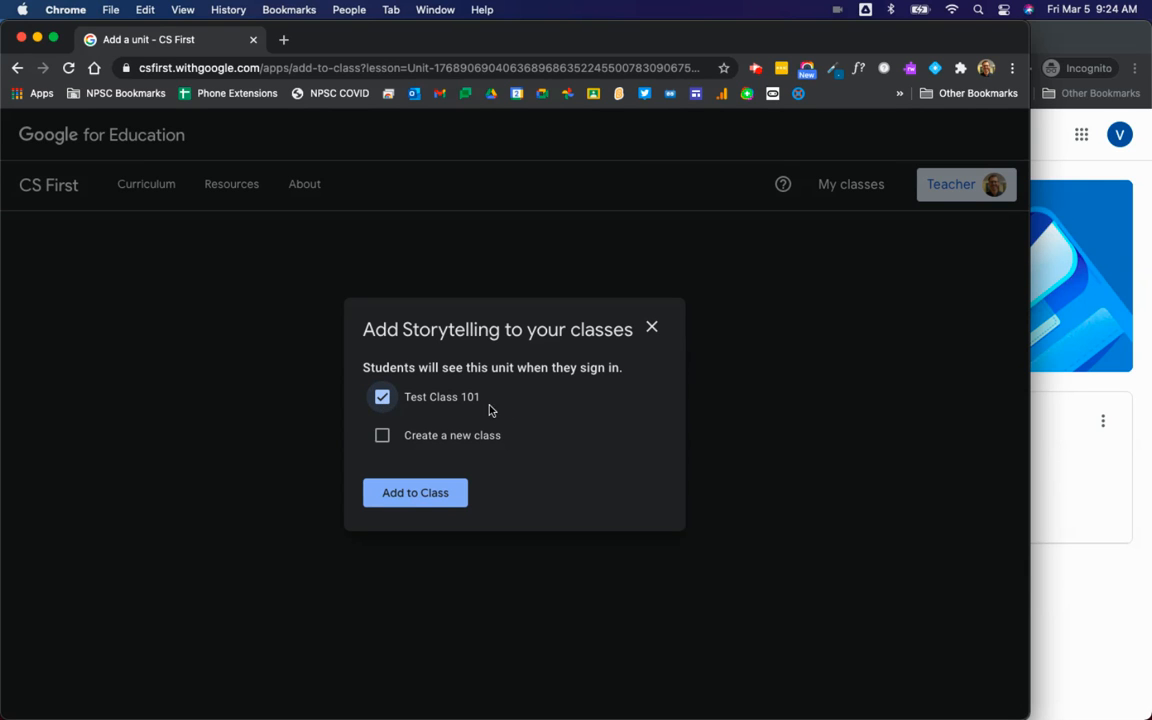
{"action": "left_click", "coordinate": [425, 496]}
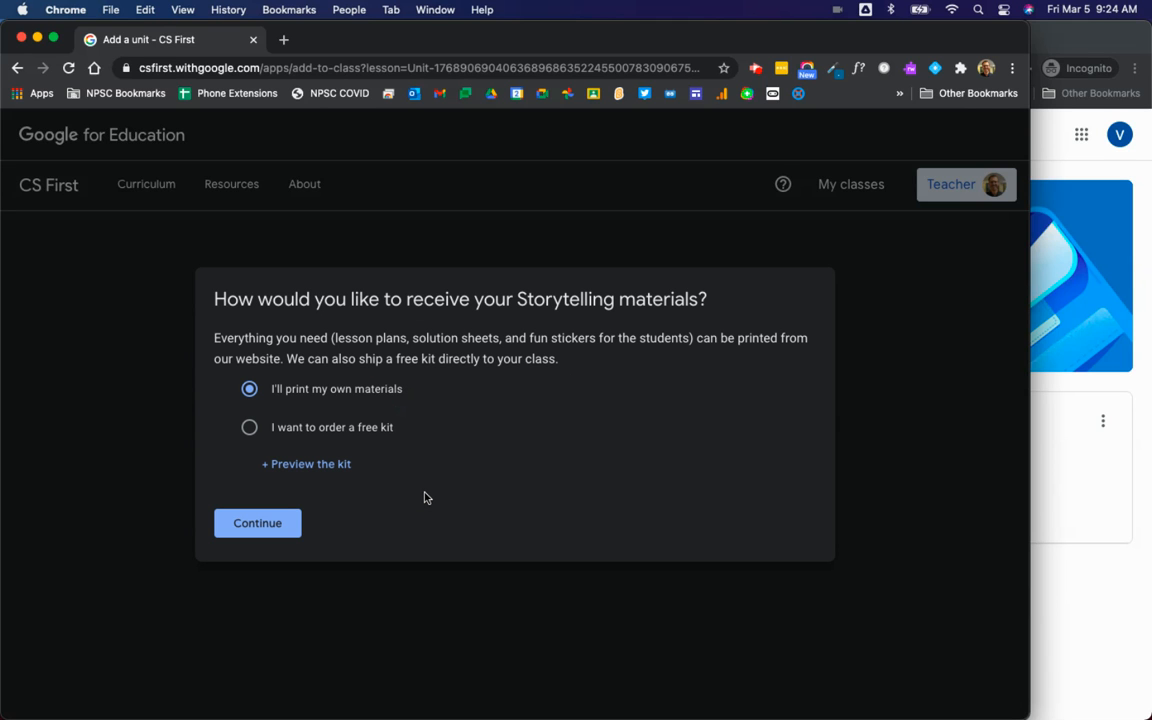
Step: Opt to print your own Storytelling materials instead of the free kit, and finish adding the unit
{"action": "left_click", "coordinate": [370, 432]}
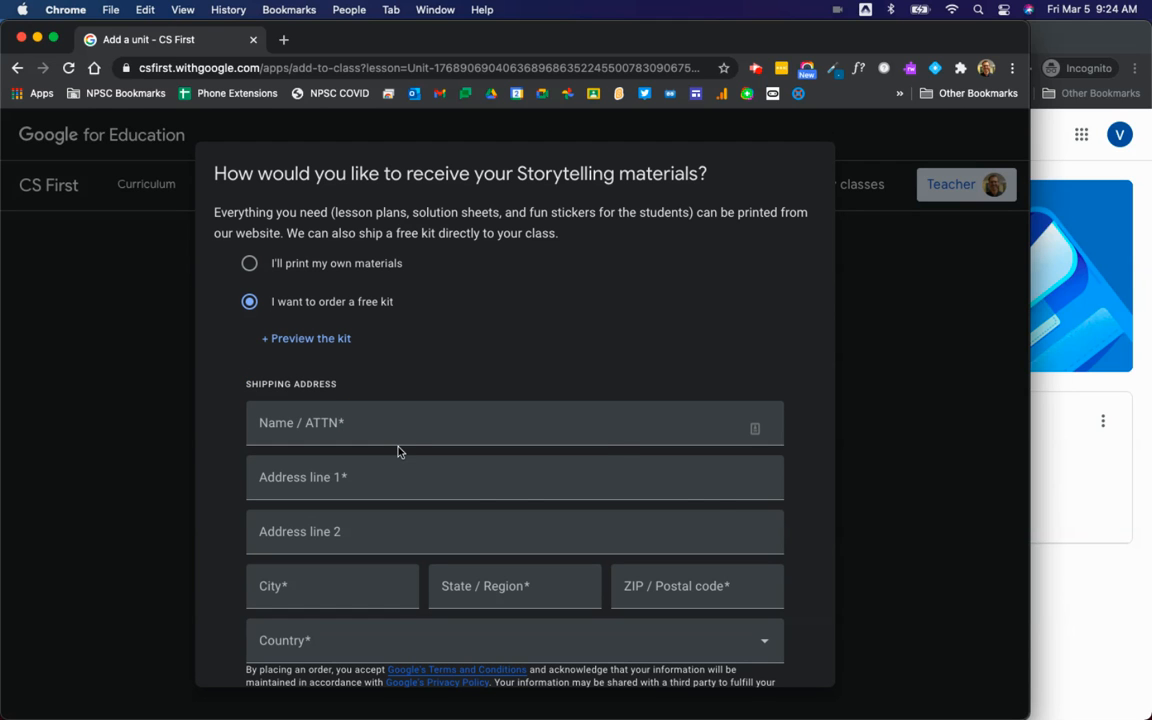
{"action": "scroll", "coordinate": [398, 451], "scroll_direction": "down", "scroll_amount": 2}
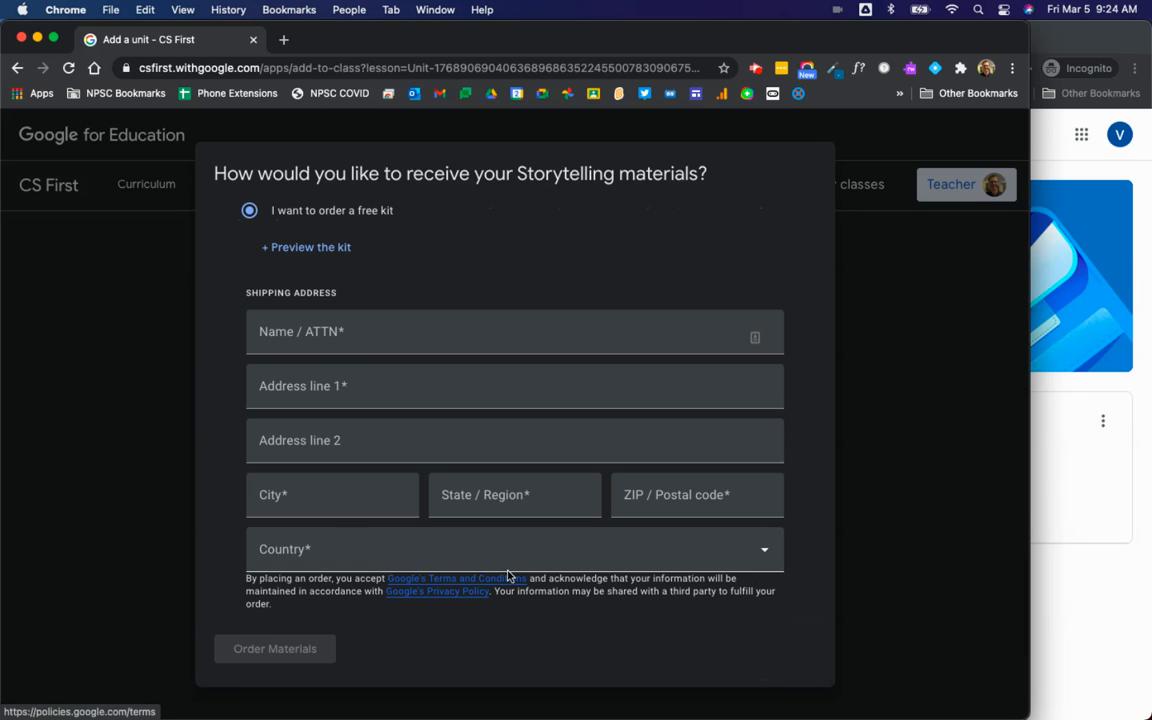
{"action": "scroll", "coordinate": [339, 237], "scroll_direction": "up", "scroll_amount": 2}
{"action": "left_click", "coordinate": [249, 263]}
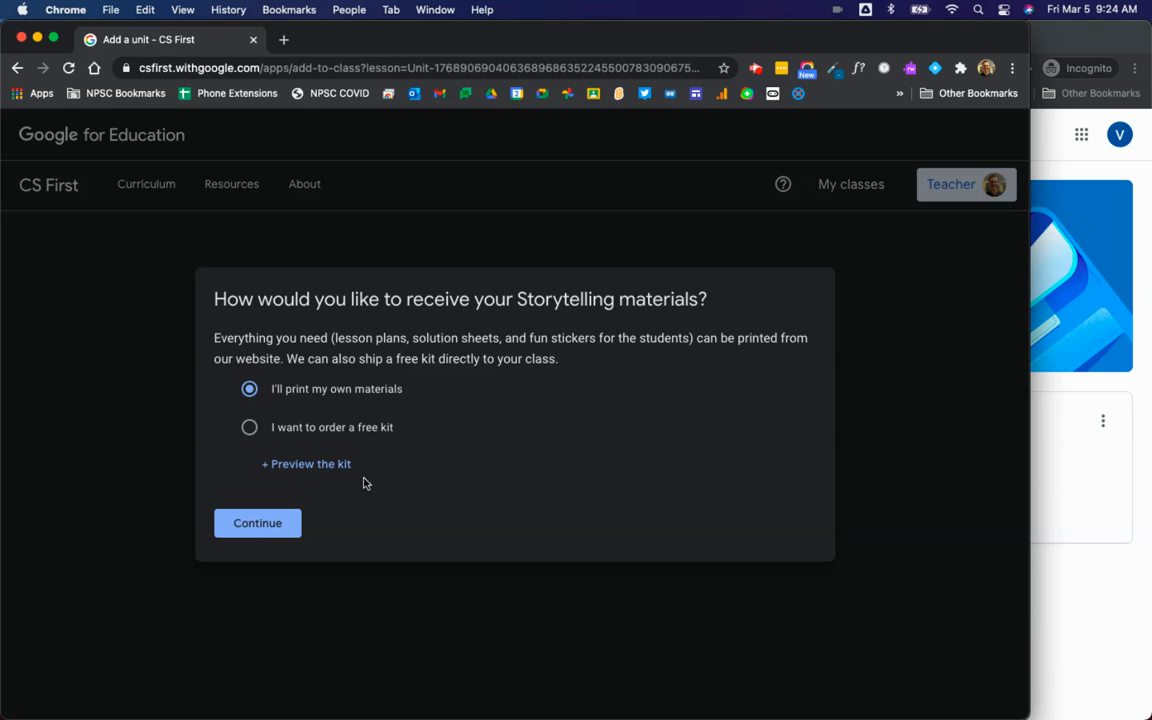
{"action": "left_click", "coordinate": [258, 524]}
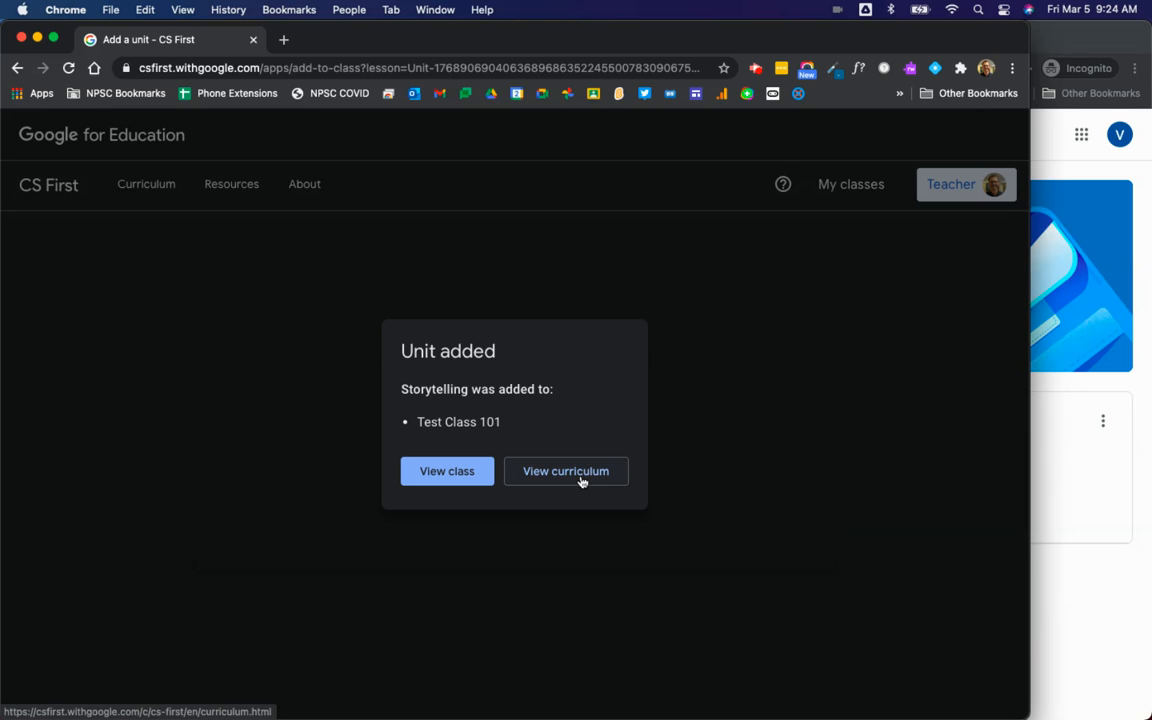
{"action": "left_click", "coordinate": [455, 473]}
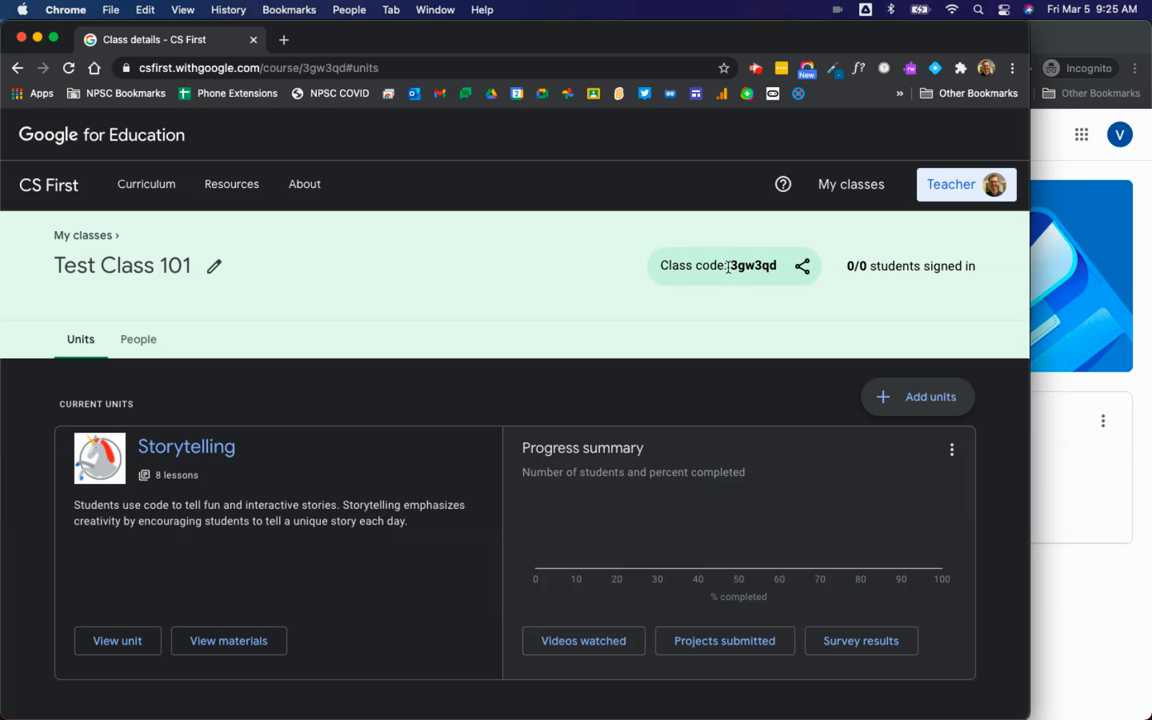
{"action": "left_click", "coordinate": [802, 268]}
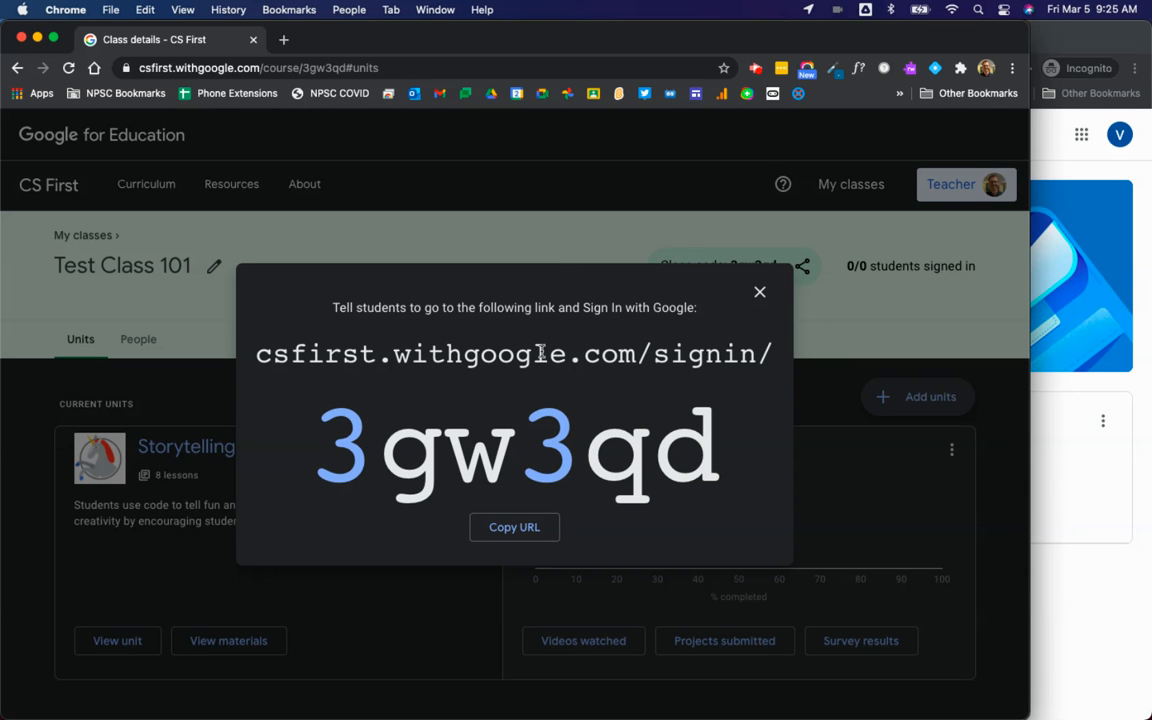
Step: Copy the class sign-in link and start a new browser tab
{"action": "left_click", "coordinate": [515, 529]}
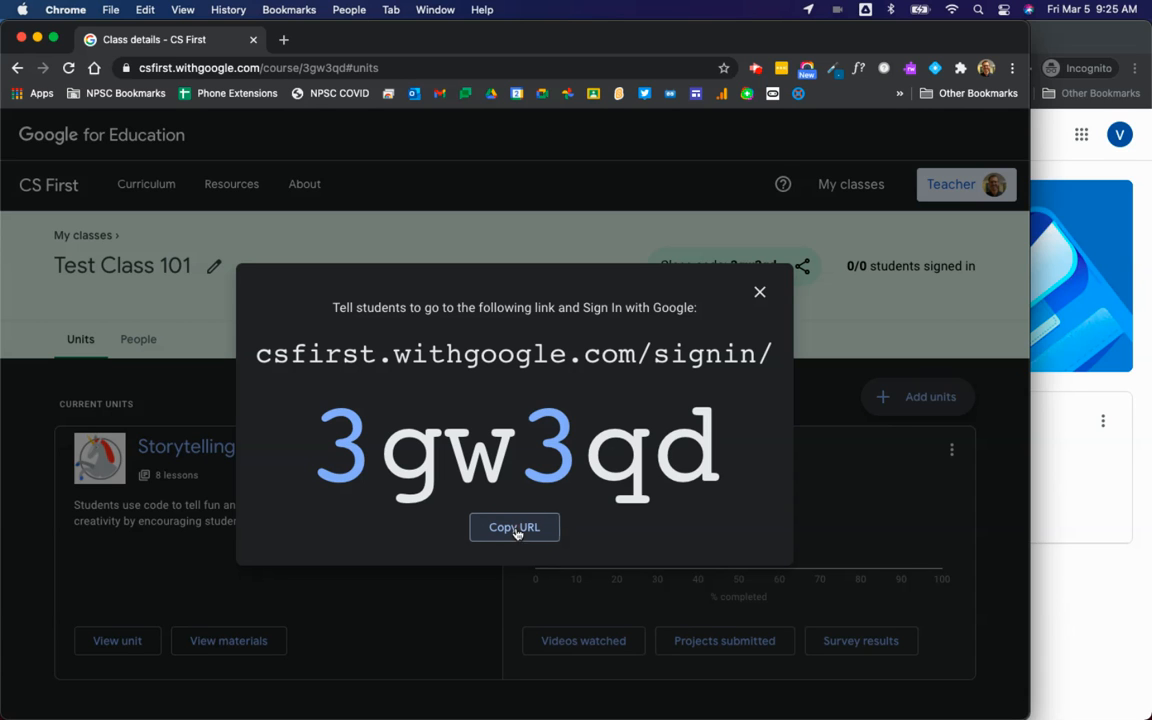
{"action": "left_click", "coordinate": [285, 42]}
{"action": "type", "text": "c"}
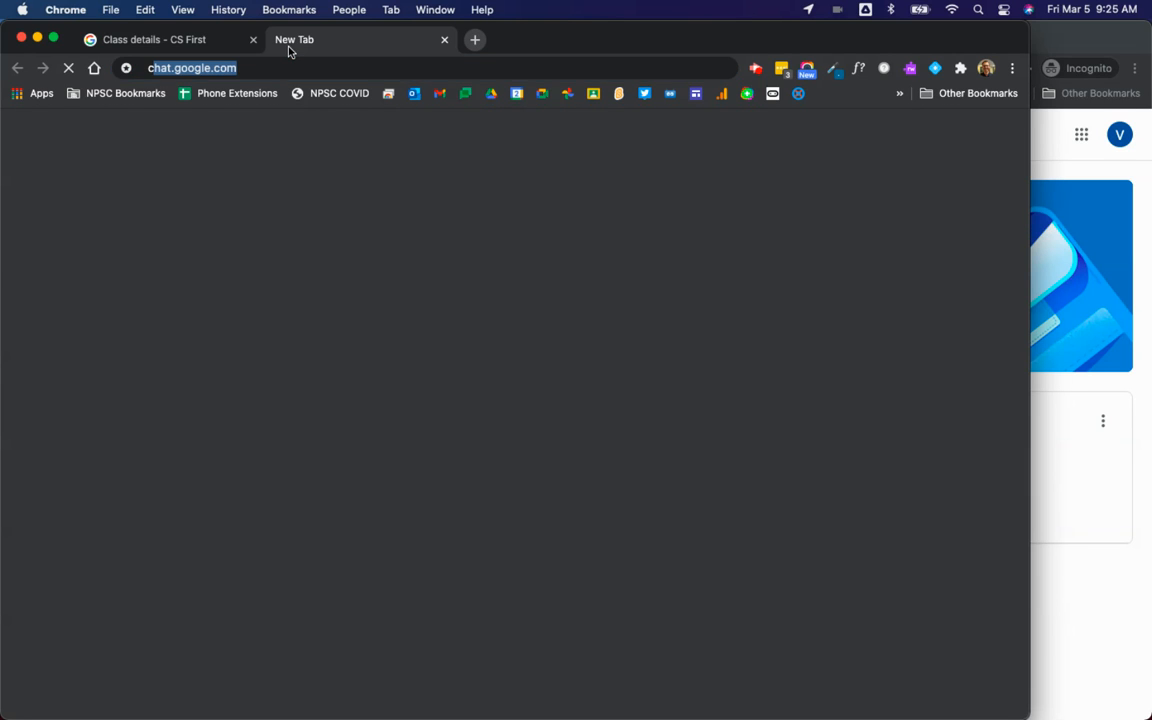
{"action": "type", "text": "lass"}
Step: Load Google Classroom and begin an announcement in Testing Classroom 101
{"action": "key", "text": "Return"}
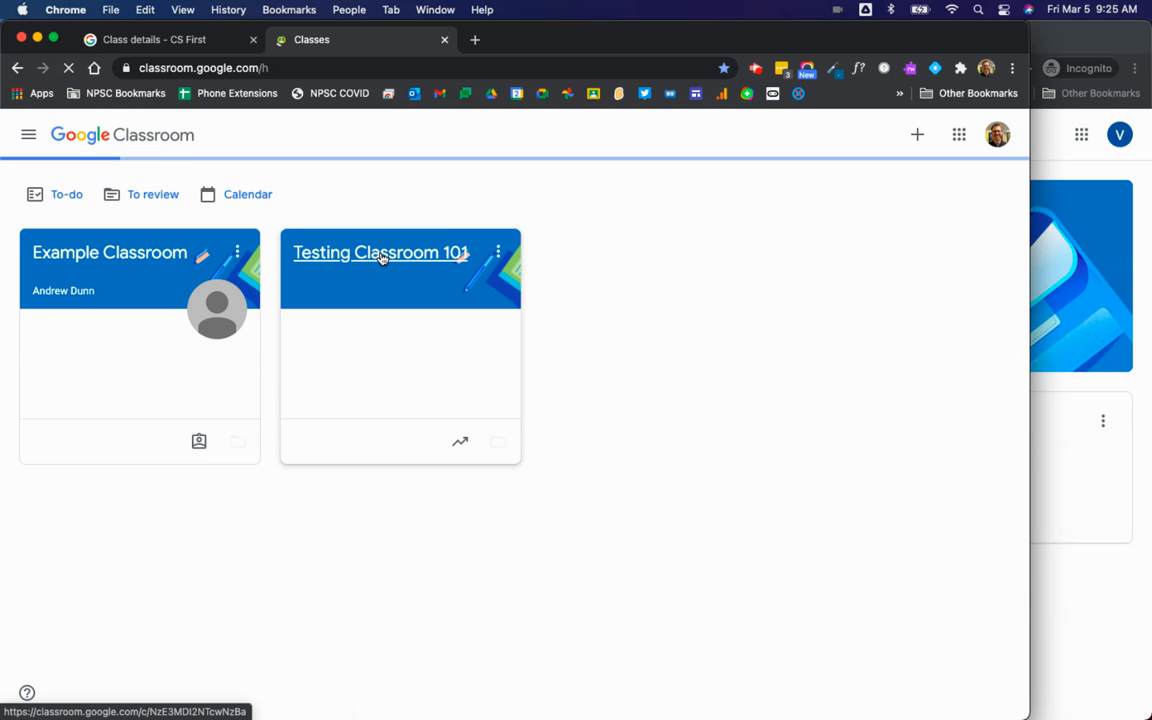
{"action": "left_click", "coordinate": [381, 258]}
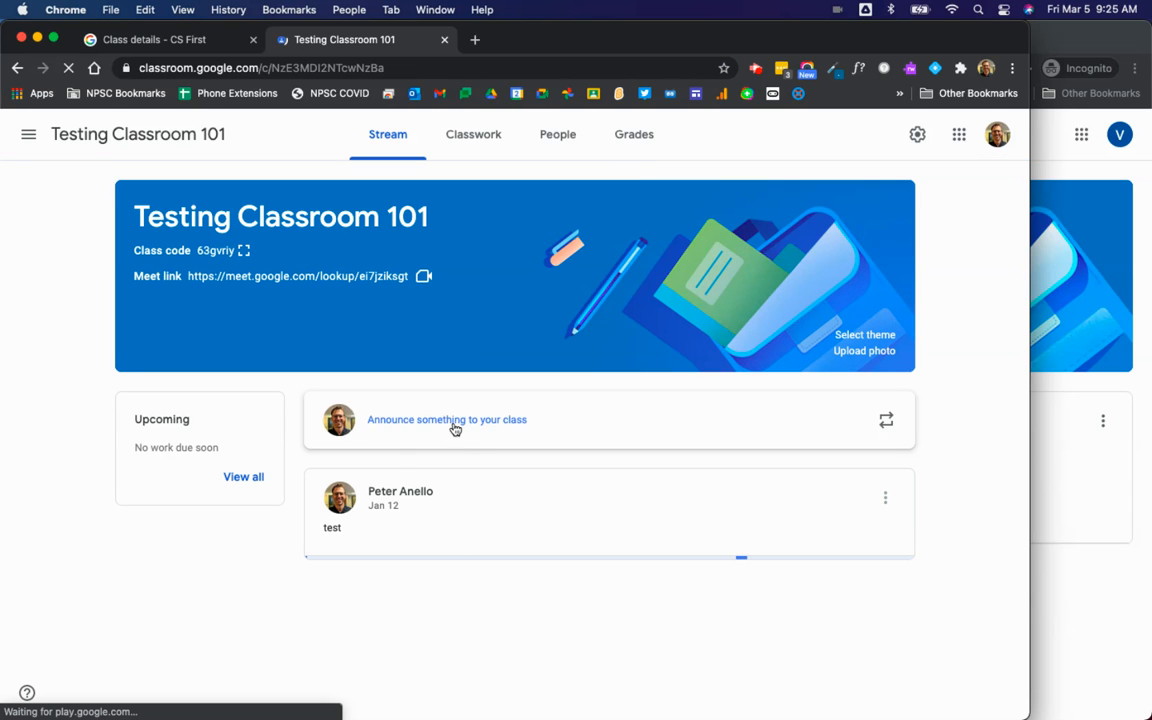
{"action": "left_click", "coordinate": [453, 428]}
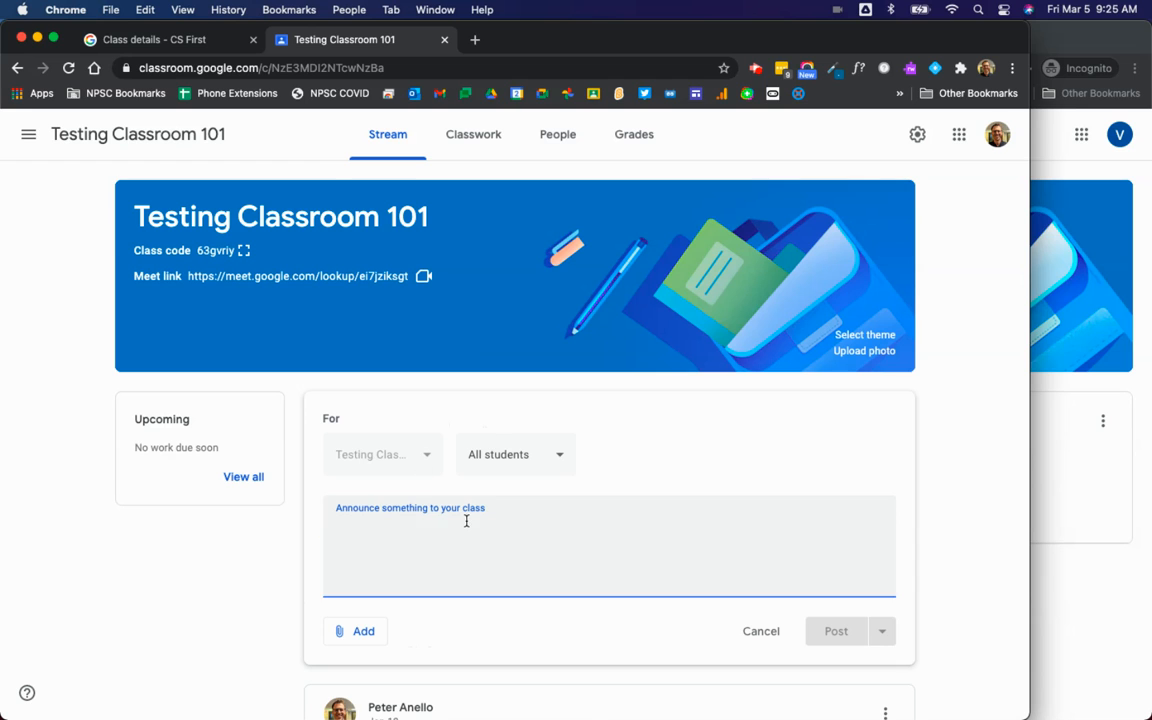
{"action": "left_click", "coordinate": [366, 631]}
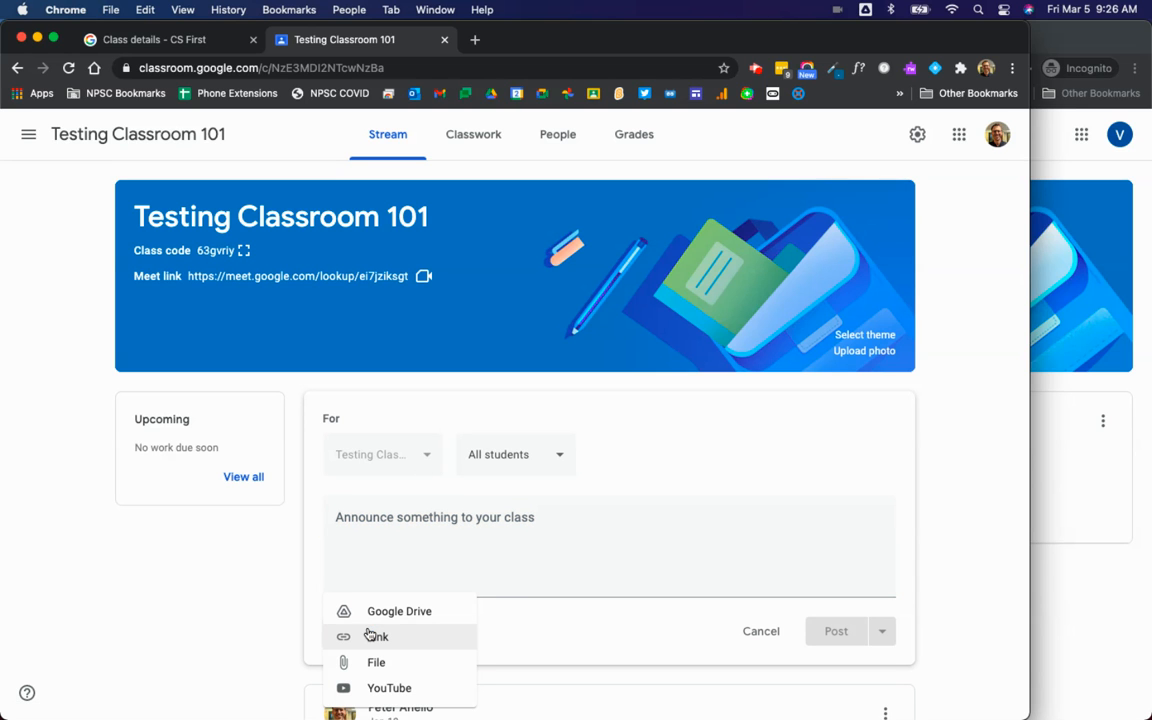
Step: Attach the copied CS First sign-in link to the announcement
{"action": "left_click", "coordinate": [440, 634]}
{"action": "left_click", "coordinate": [576, 468]}
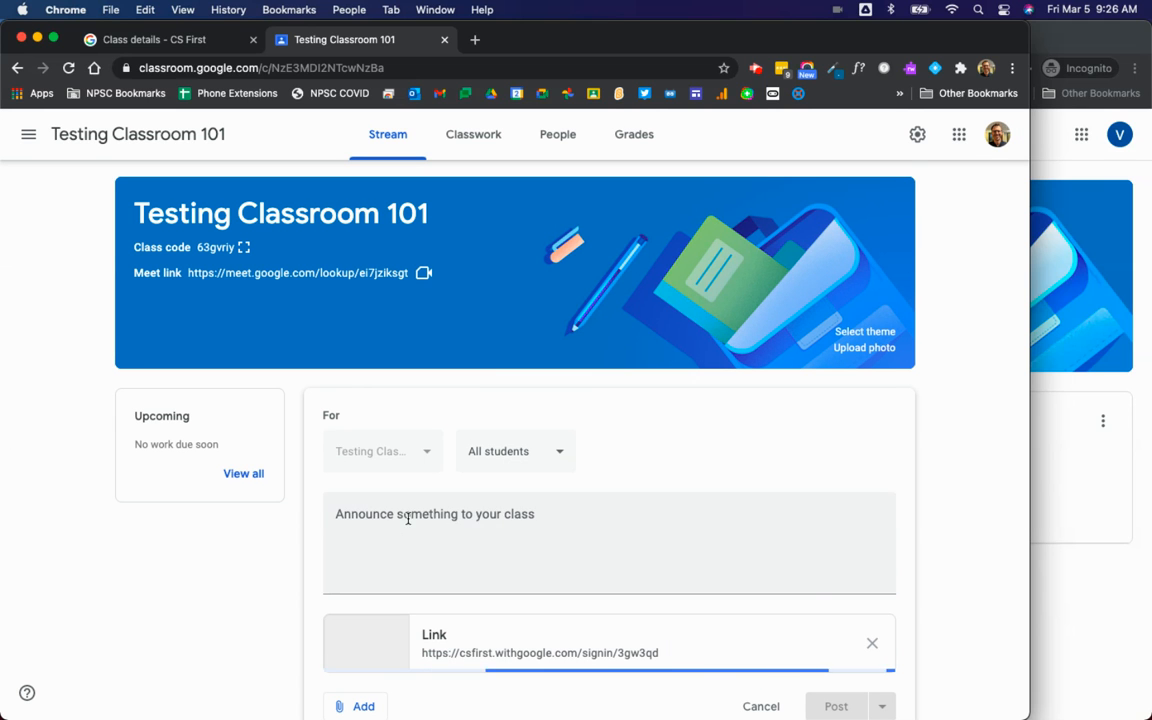
Step: Post it with the message 'Please click on the link below to sign up with CS First!'
{"action": "left_click", "coordinate": [406, 517]}
{"action": "type", "text": "Please"}
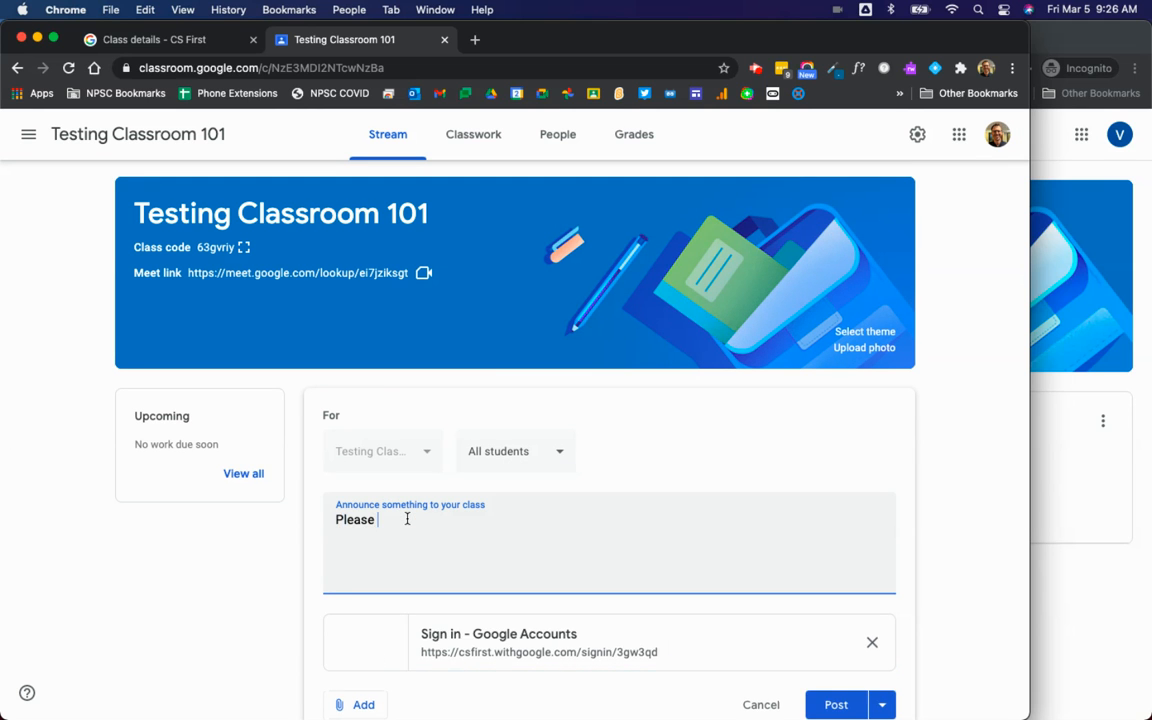
{"action": "type", "text": " click on"}
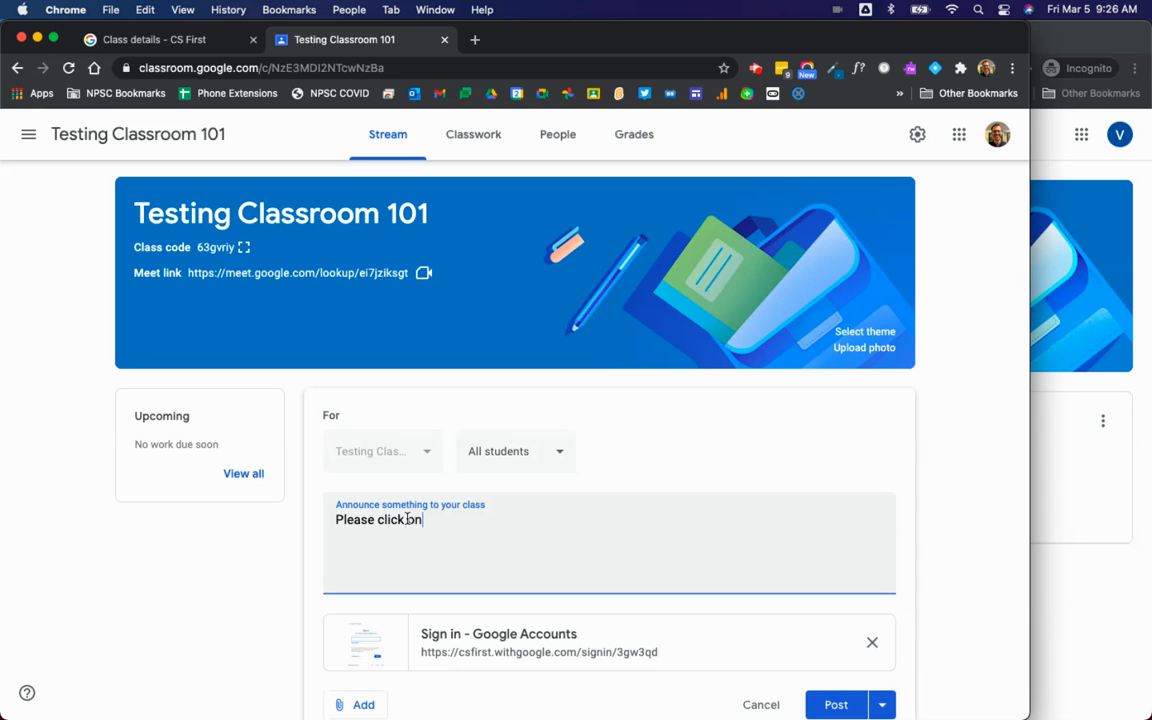
{"action": "type", "text": " the link below to sign up with CS FI"}
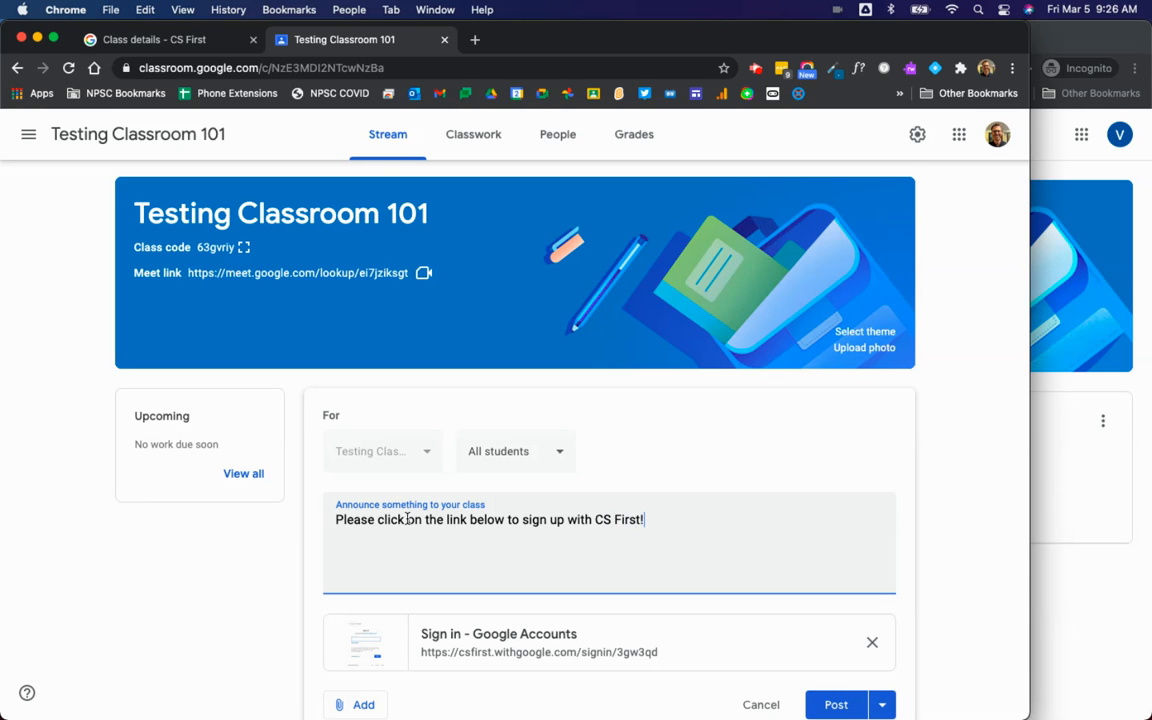
{"action": "left_click", "coordinate": [837, 705]}
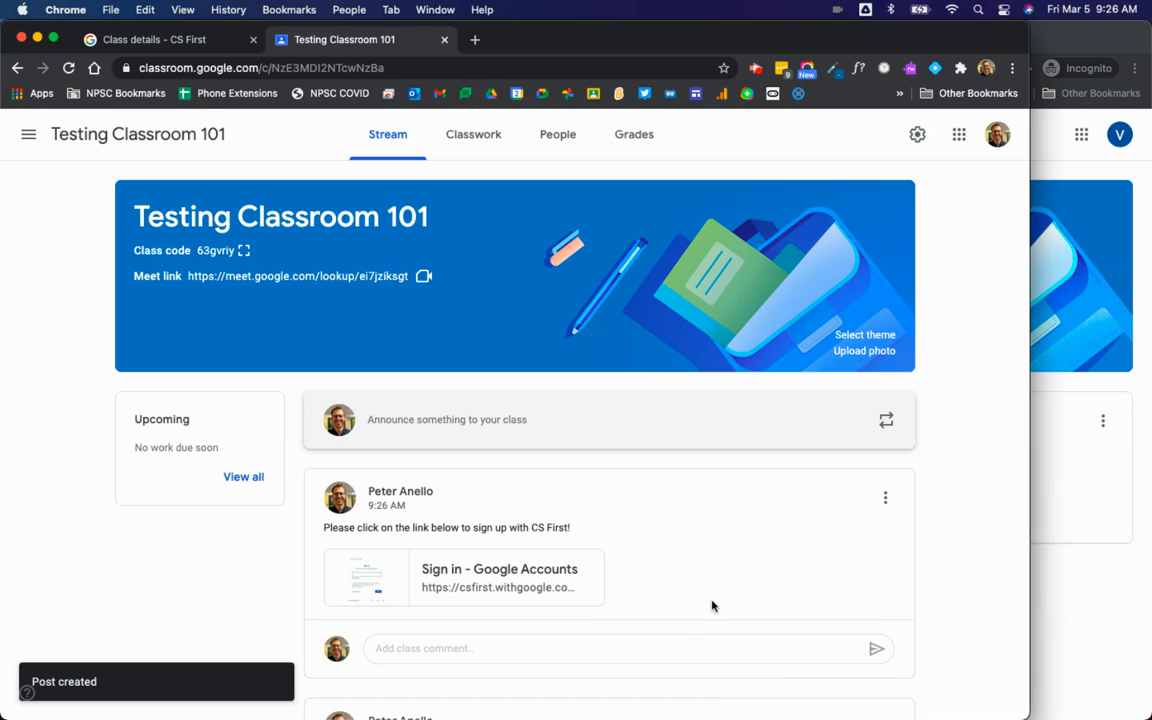
{"action": "left_click", "coordinate": [1078, 589]}
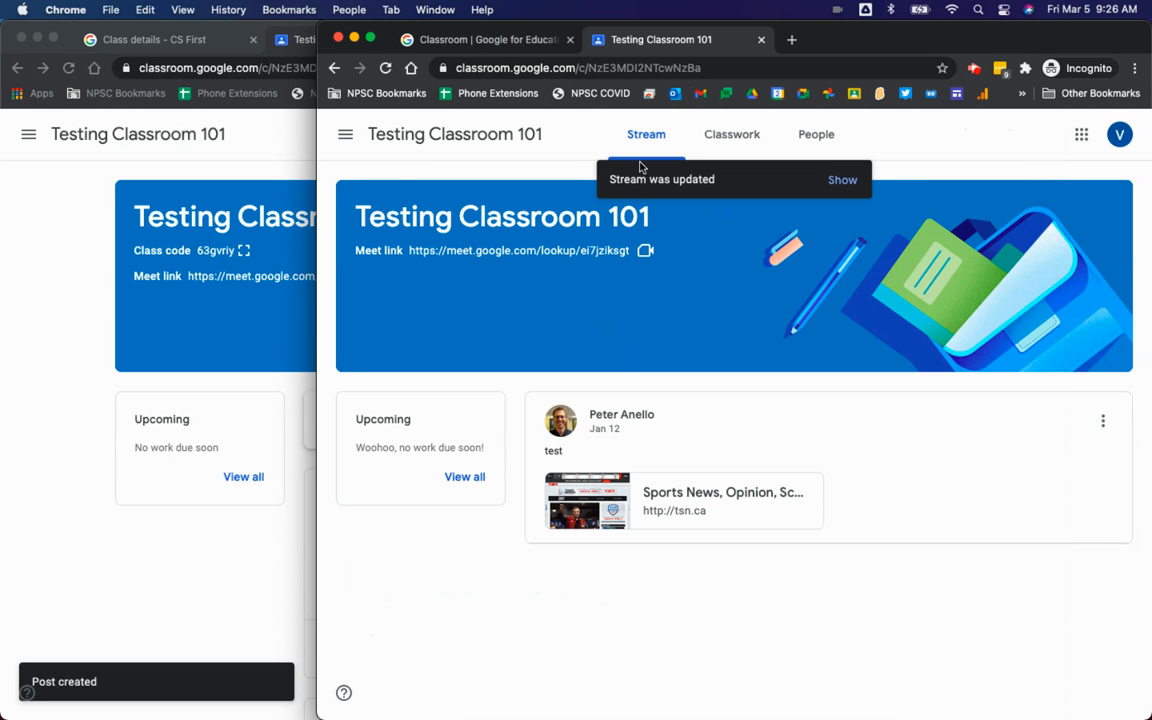
Step: As the student, reveal the new CS First announcement and follow its sign-in link
{"action": "left_click", "coordinate": [843, 181]}
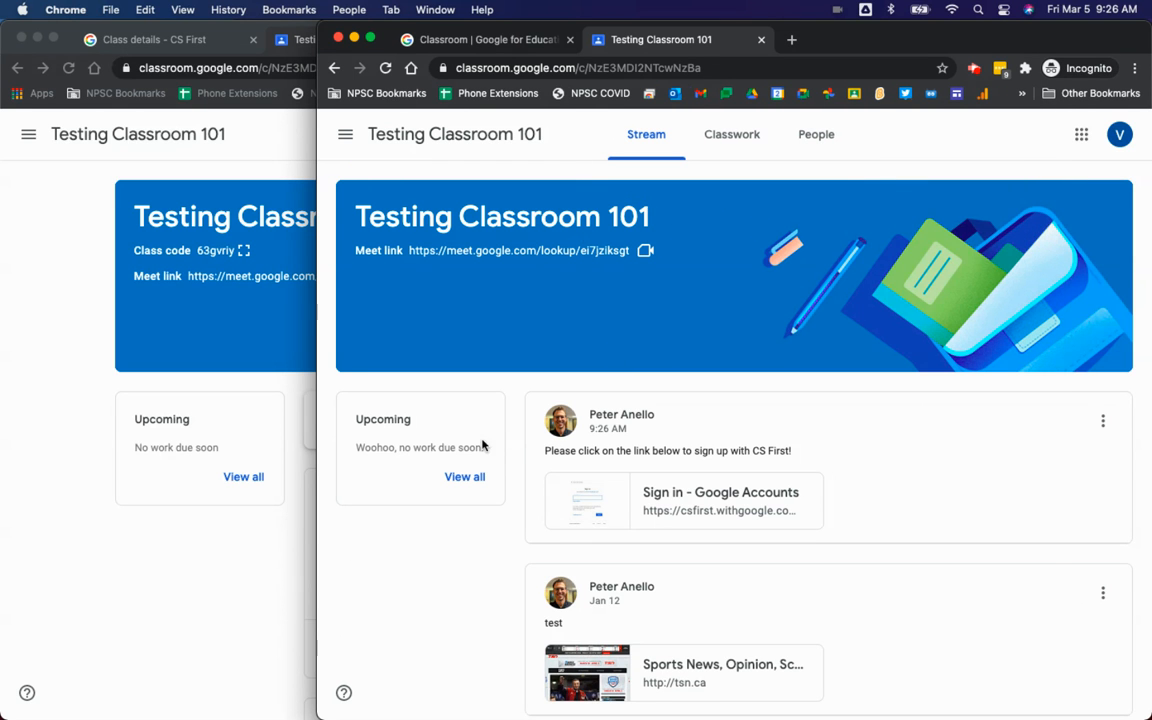
{"action": "left_click", "coordinate": [717, 500]}
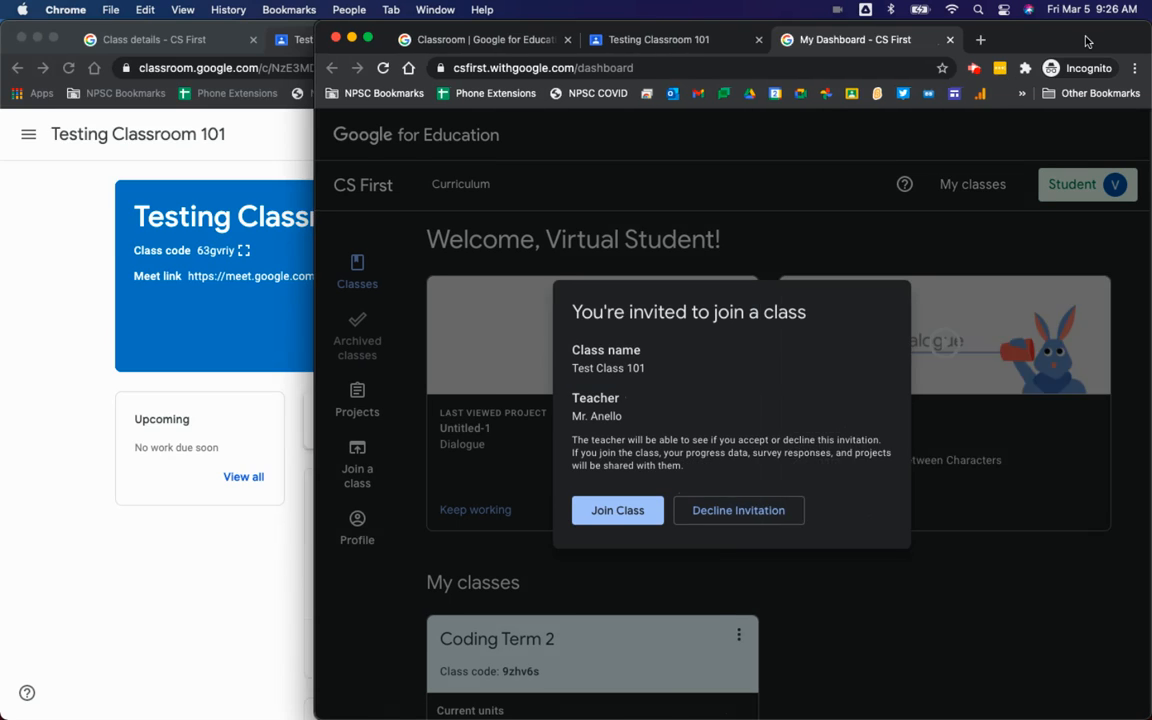
Step: Maximize the student's window and accept the invitation to join Test Class 101
{"action": "double_click", "coordinate": [1087, 40]}
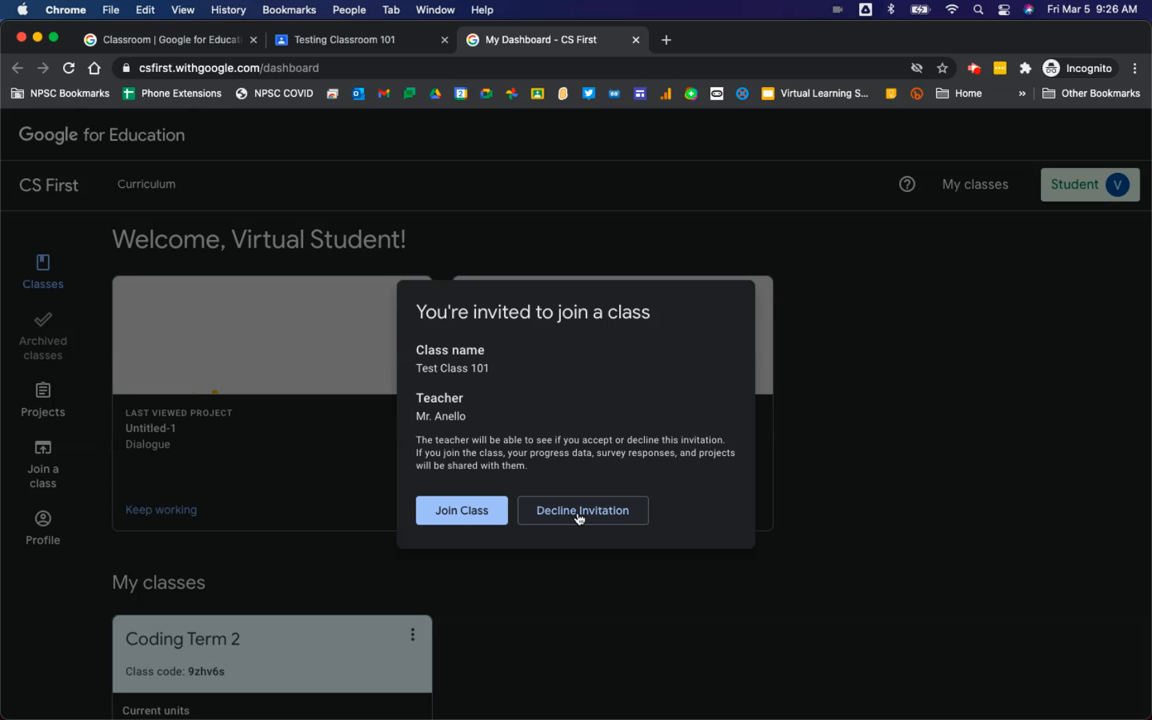
{"action": "left_click", "coordinate": [469, 521]}
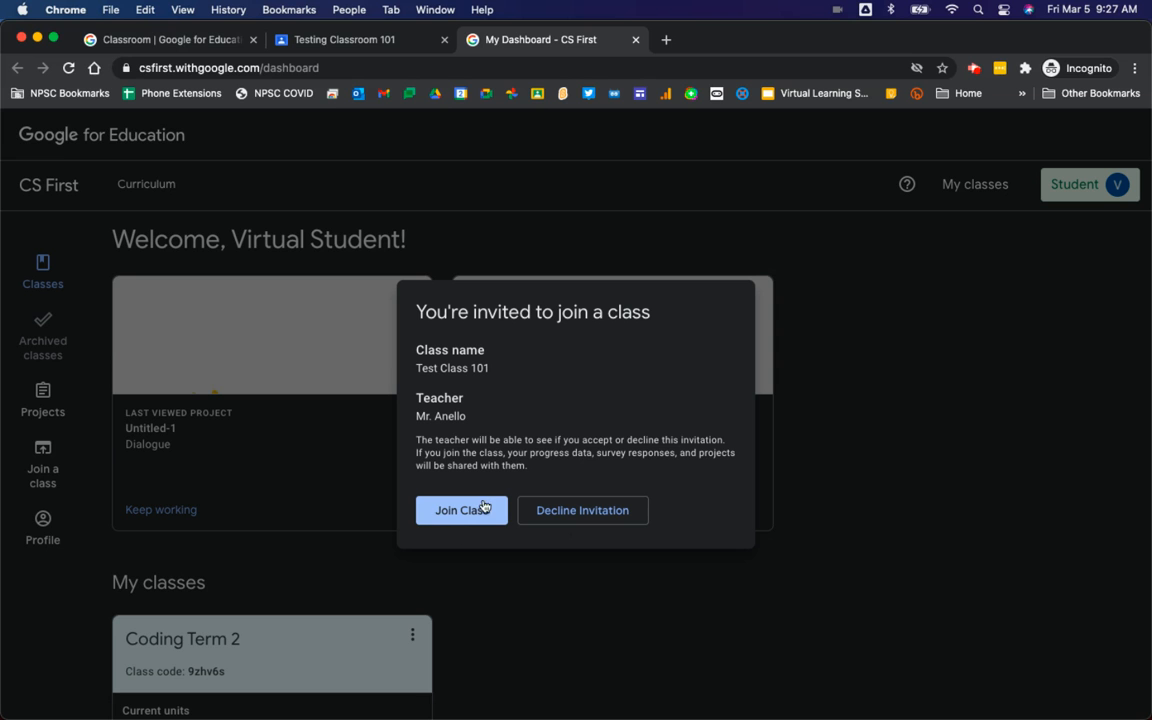
{"action": "left_click", "coordinate": [448, 511]}
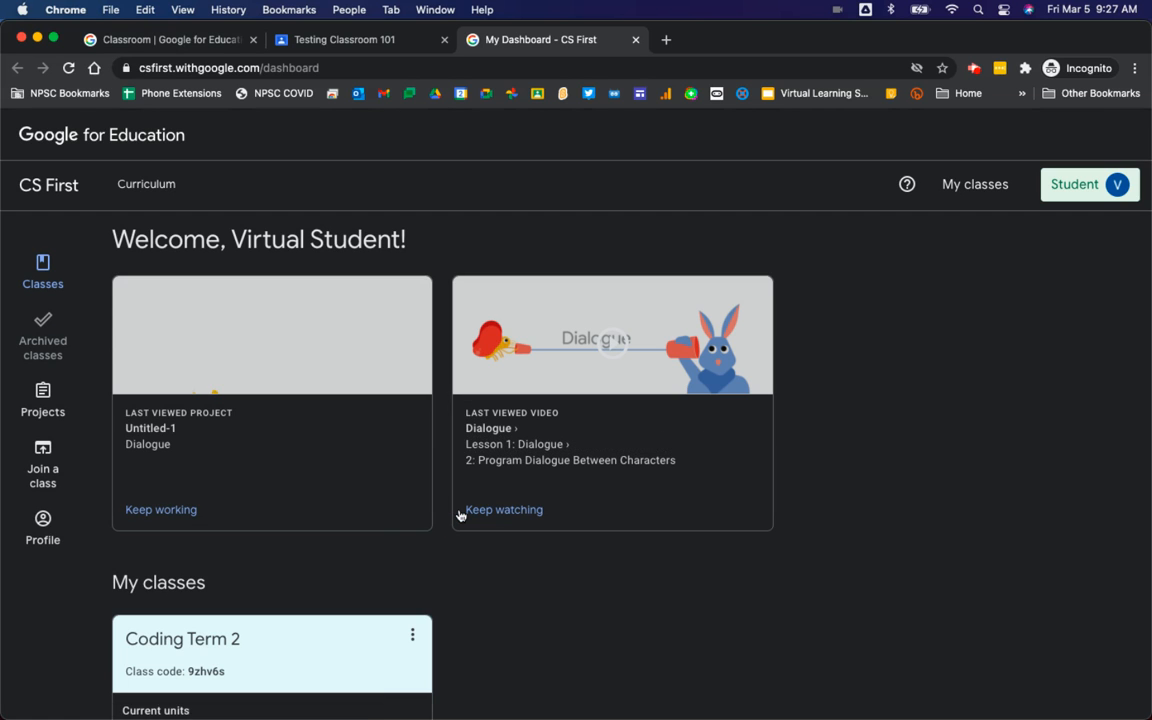
Step: Open Test Class 101's Storytelling unit and scroll to lesson 1 Dialogue's activities
{"action": "left_click", "coordinate": [460, 511]}
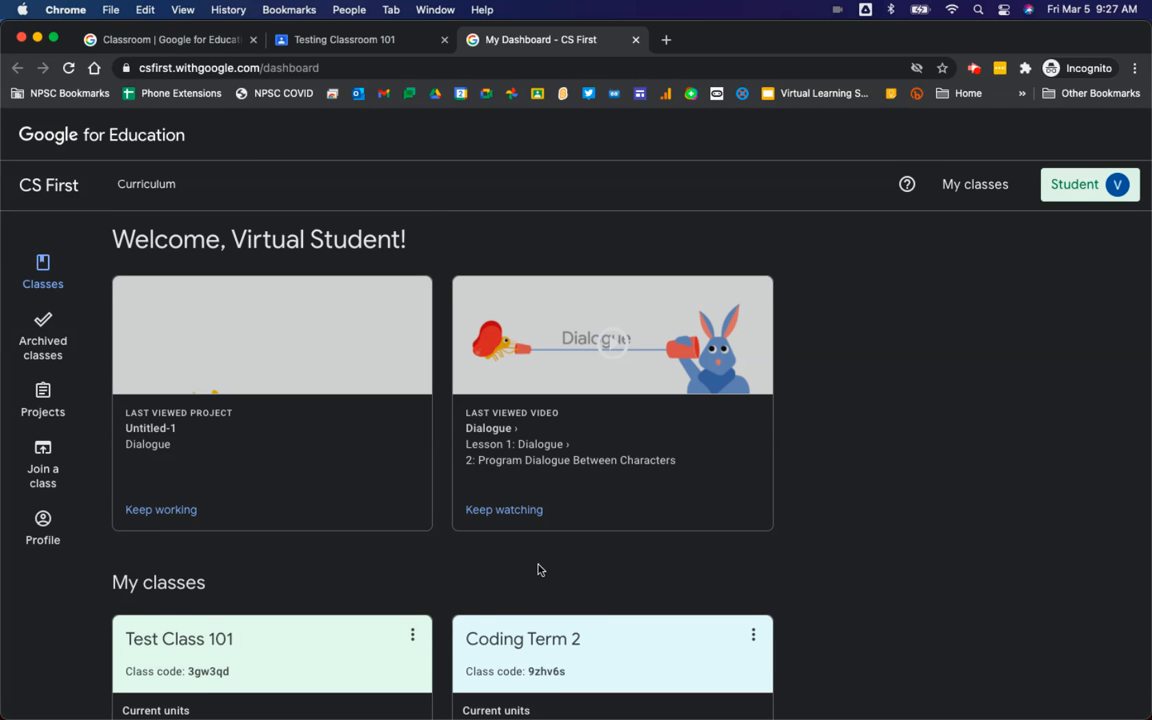
{"action": "scroll", "coordinate": [537, 570], "scroll_direction": "down", "scroll_amount": 2}
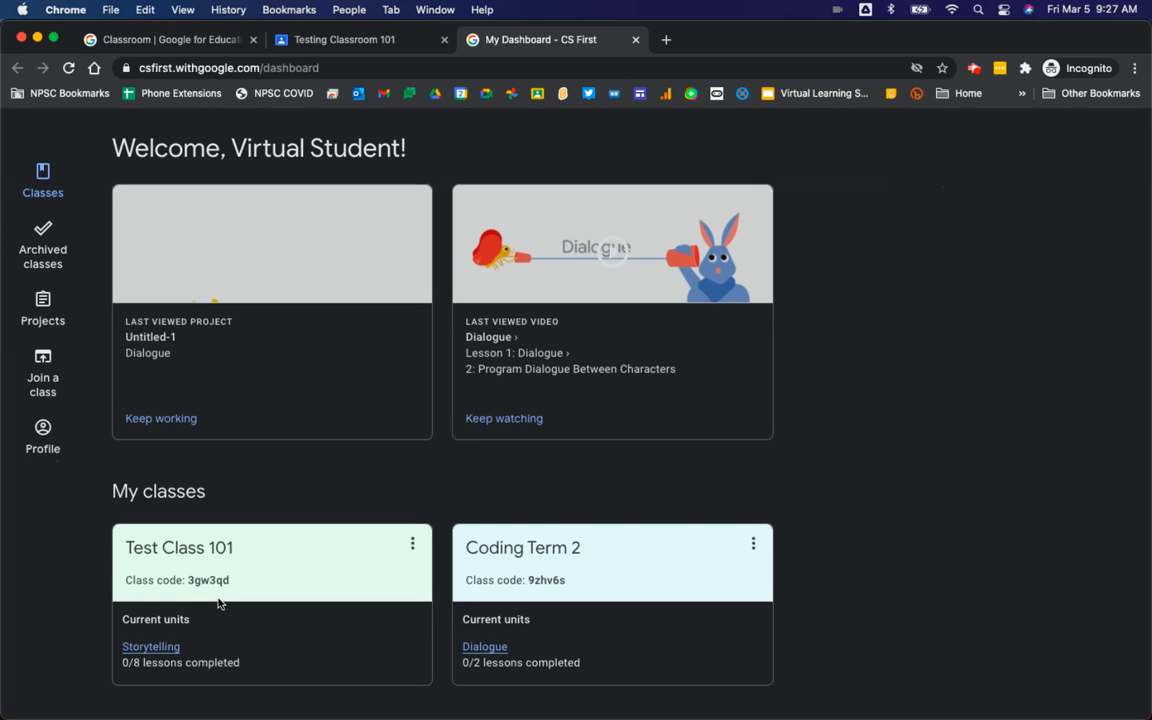
{"action": "left_click", "coordinate": [152, 650]}
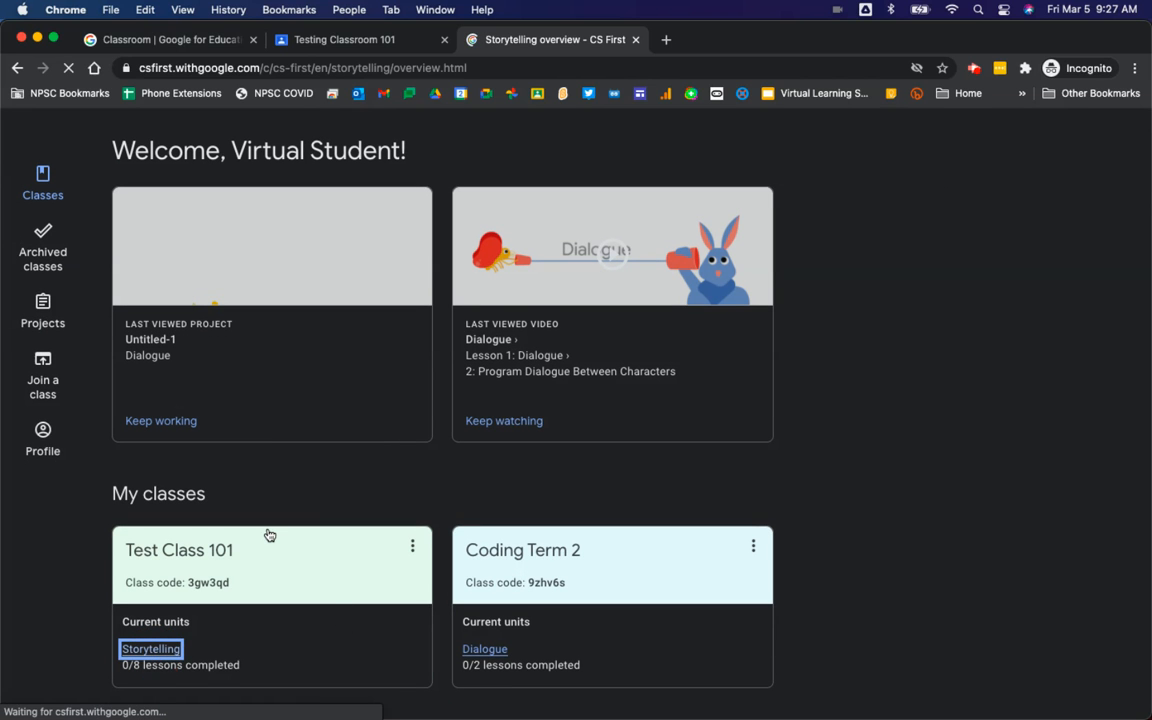
{"action": "scroll", "coordinate": [612, 443], "scroll_direction": "down", "scroll_amount": 5}
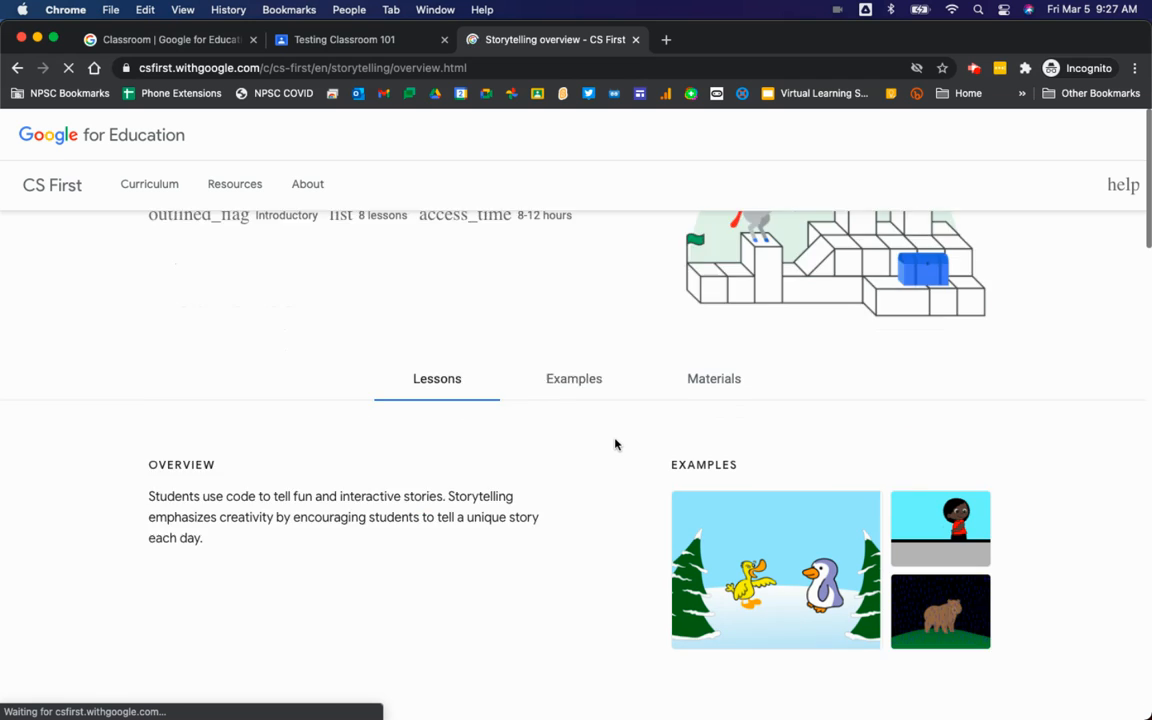
{"action": "scroll", "coordinate": [607, 444], "scroll_direction": "down", "scroll_amount": 5}
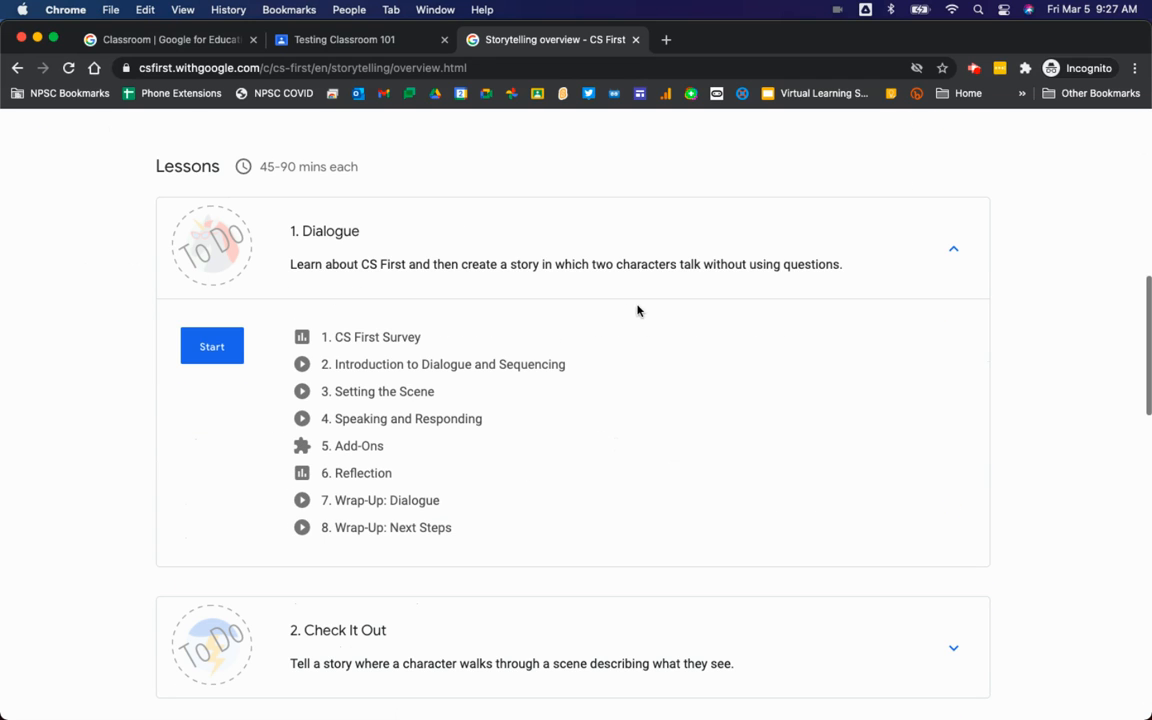
{"action": "key", "text": "ctrl+Up"}
Step: In the teacher's CS First window, reload Test Class 101's People list, still showing 0/0 students
{"action": "left_click", "coordinate": [376, 421]}
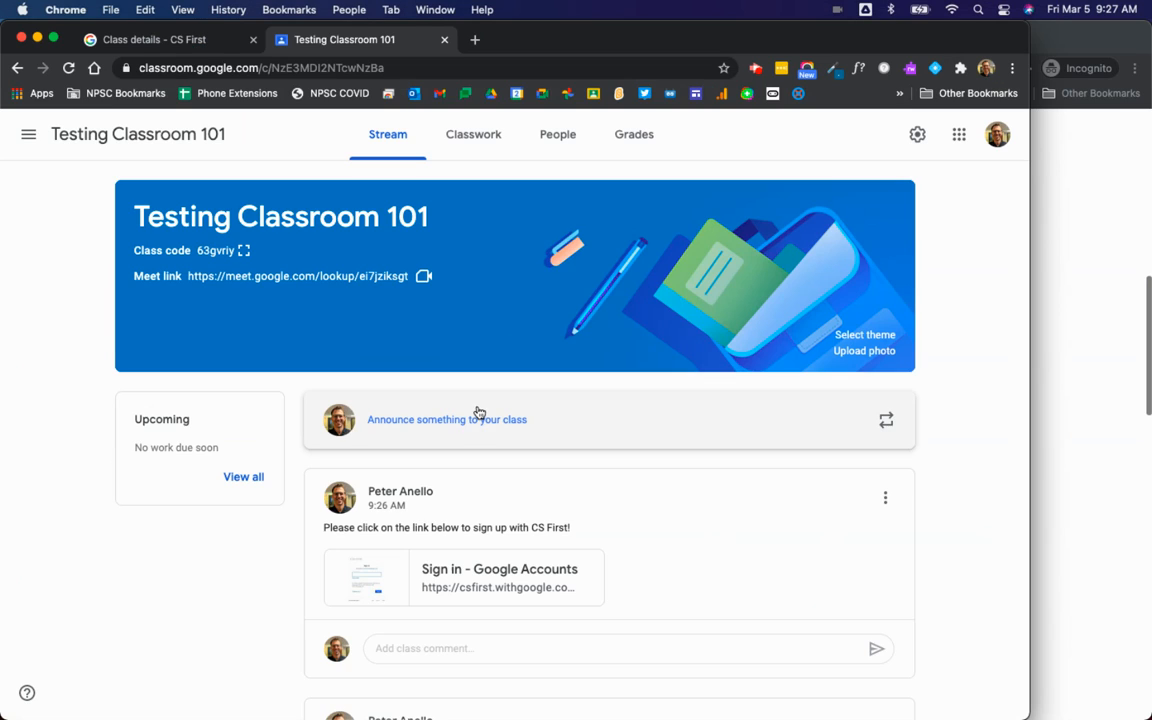
{"action": "left_click", "coordinate": [160, 40]}
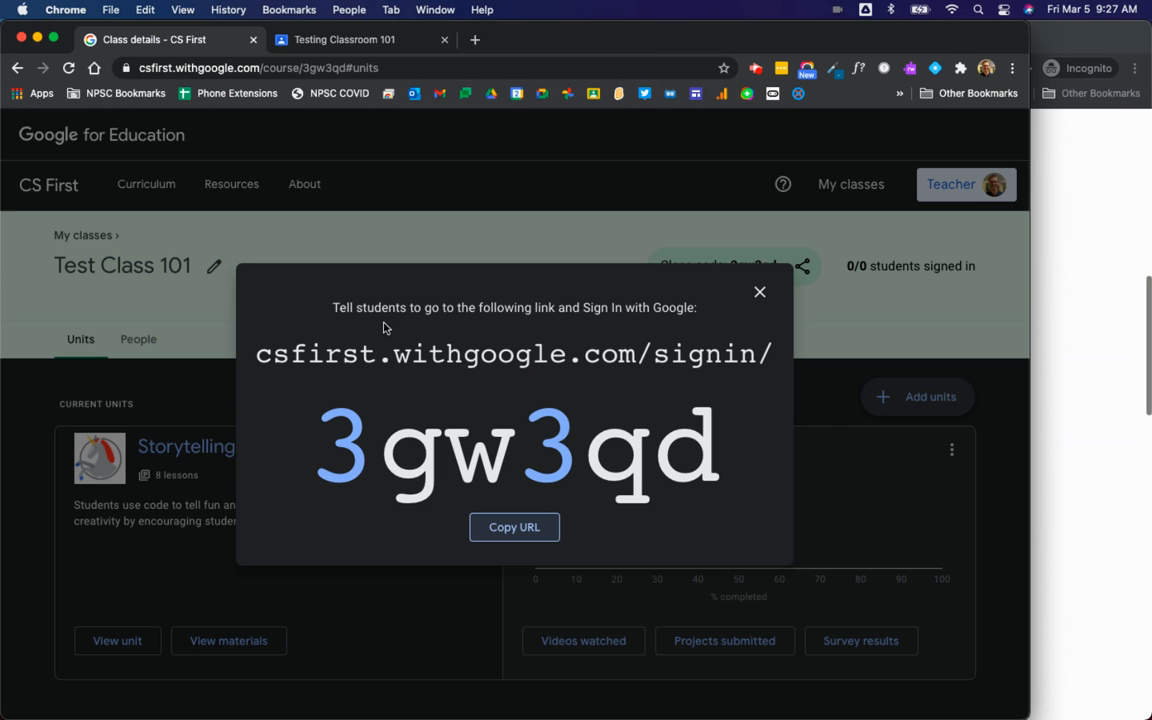
{"action": "left_click", "coordinate": [760, 292]}
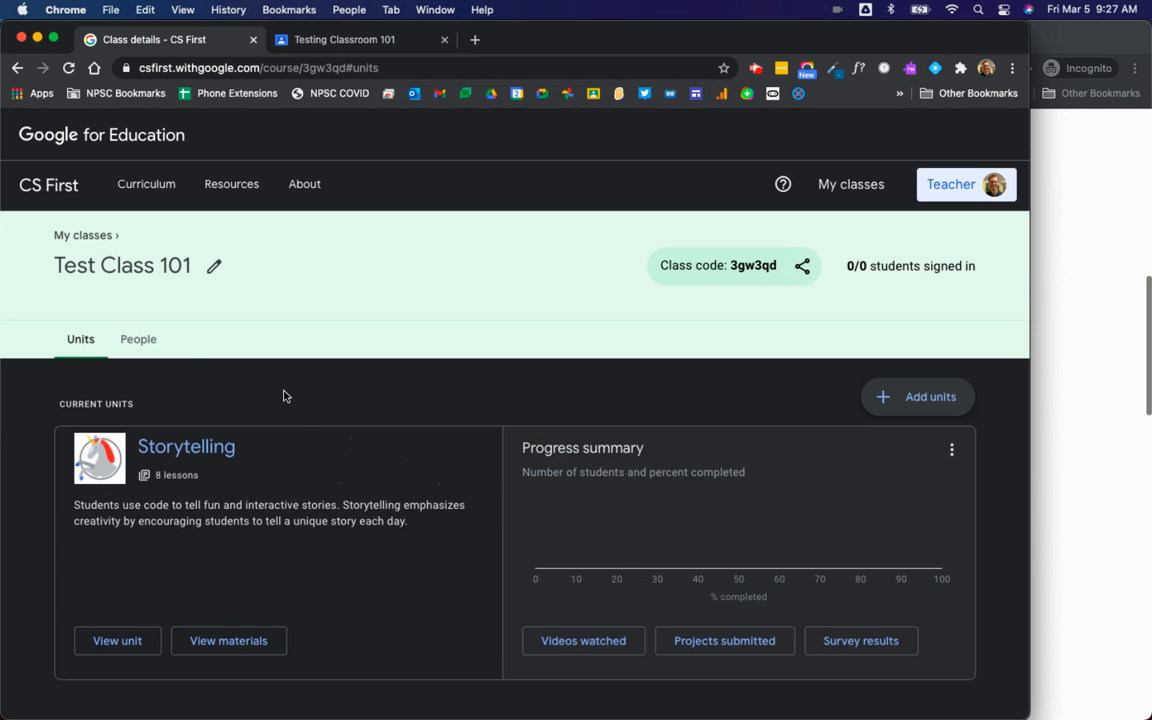
{"action": "left_click", "coordinate": [139, 338]}
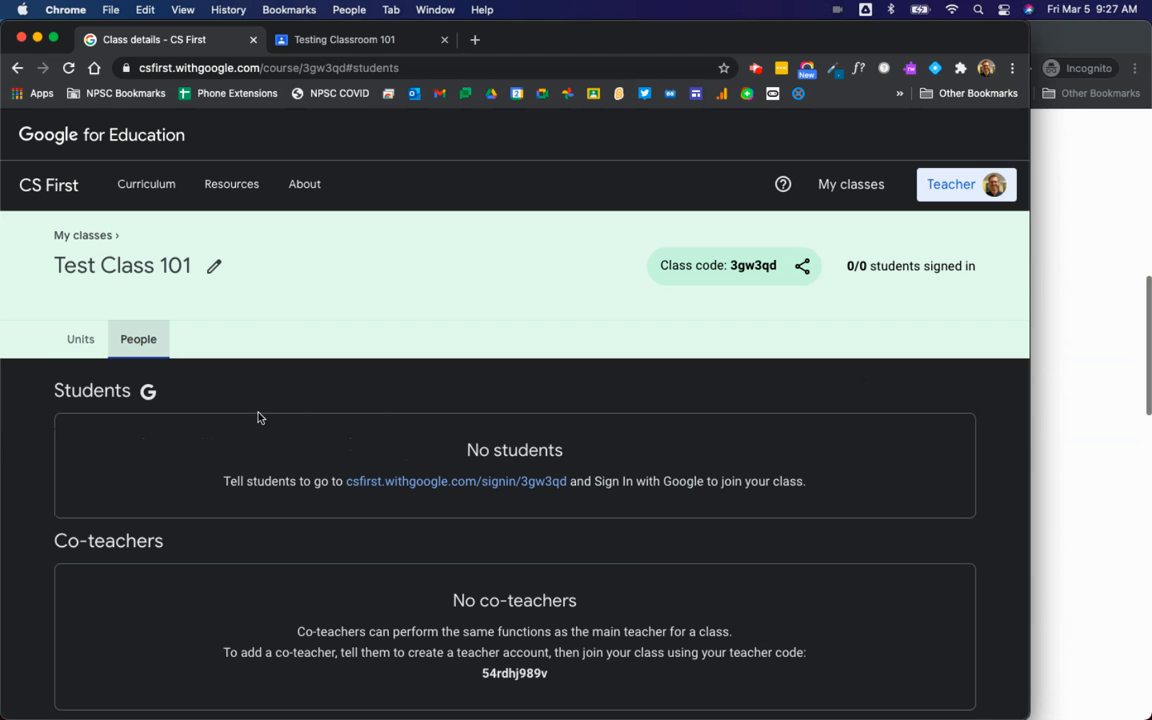
{"action": "left_click", "coordinate": [69, 68]}
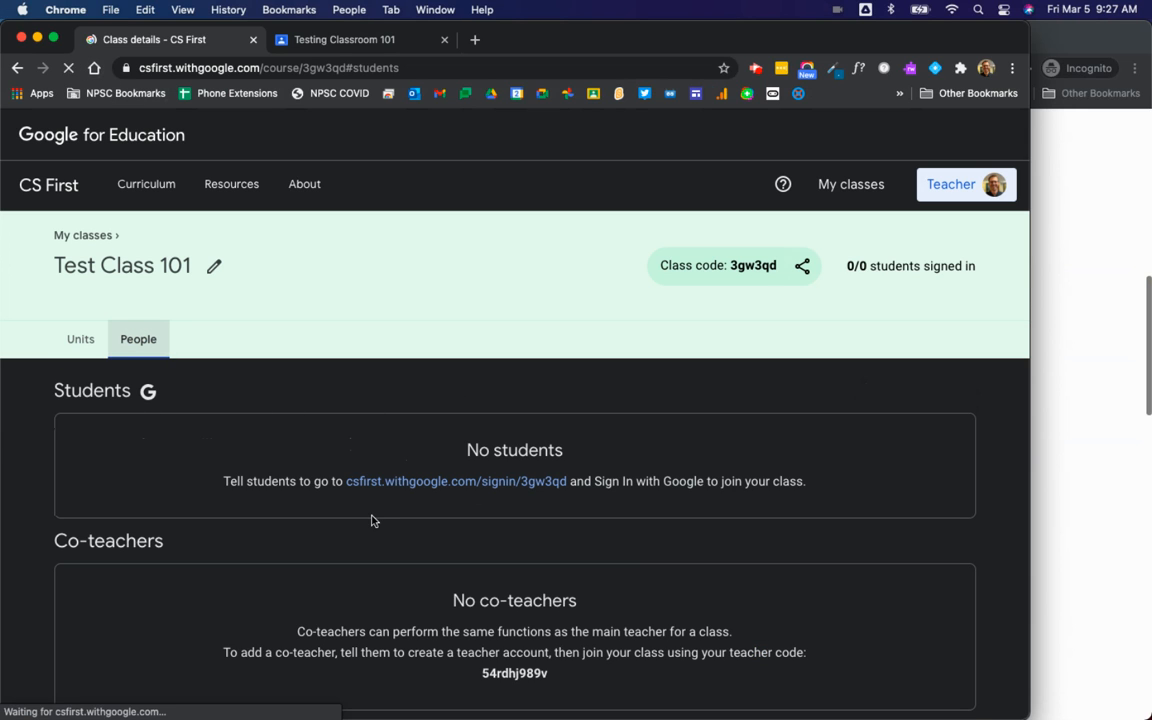